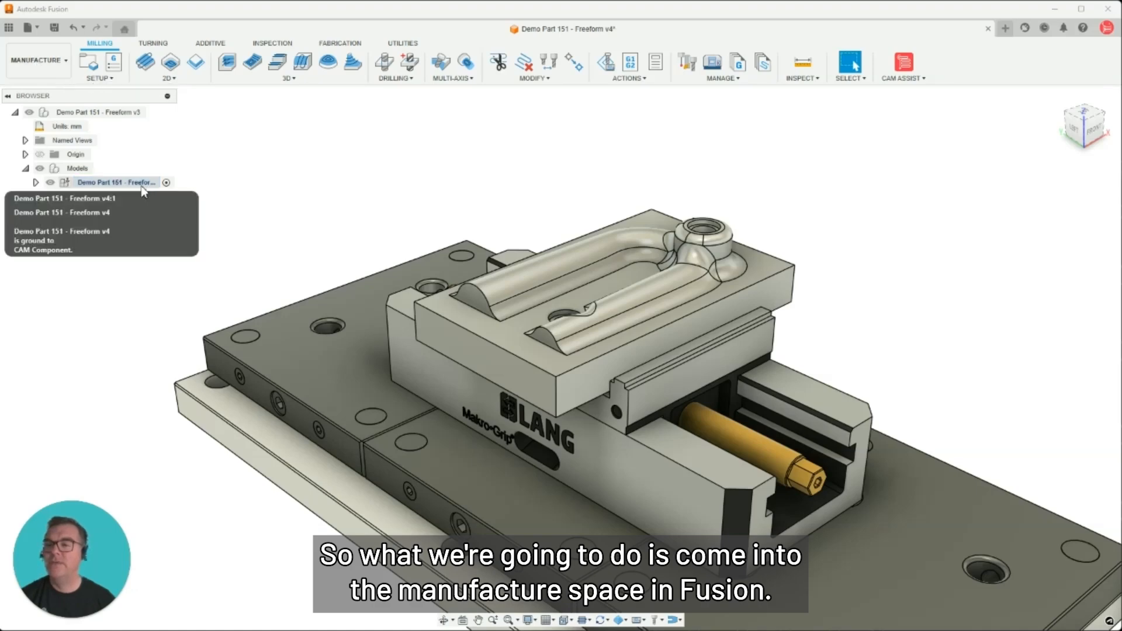
- Create a new milling setup for the mold part clamped in the vise
scroll(904, 326, "down", 3)
middle_click_drag(904, 325, 877, 346, "shift")
scroll(882, 325, "up", 3)
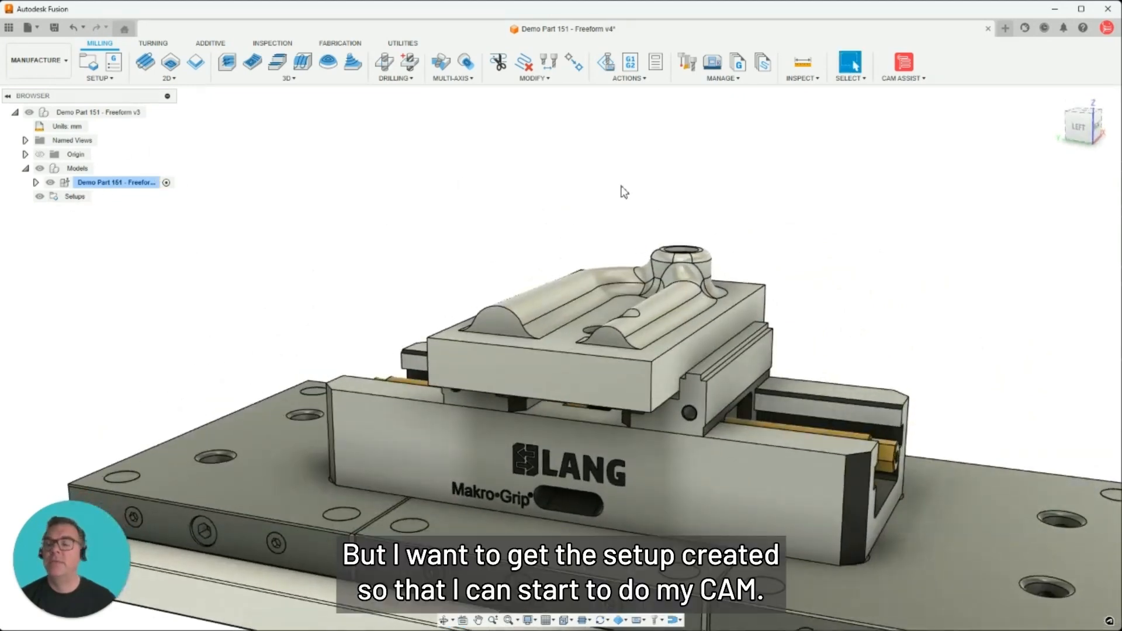
scroll(766, 240, "down", 2)
middle_click_drag(766, 241, 686, 208)
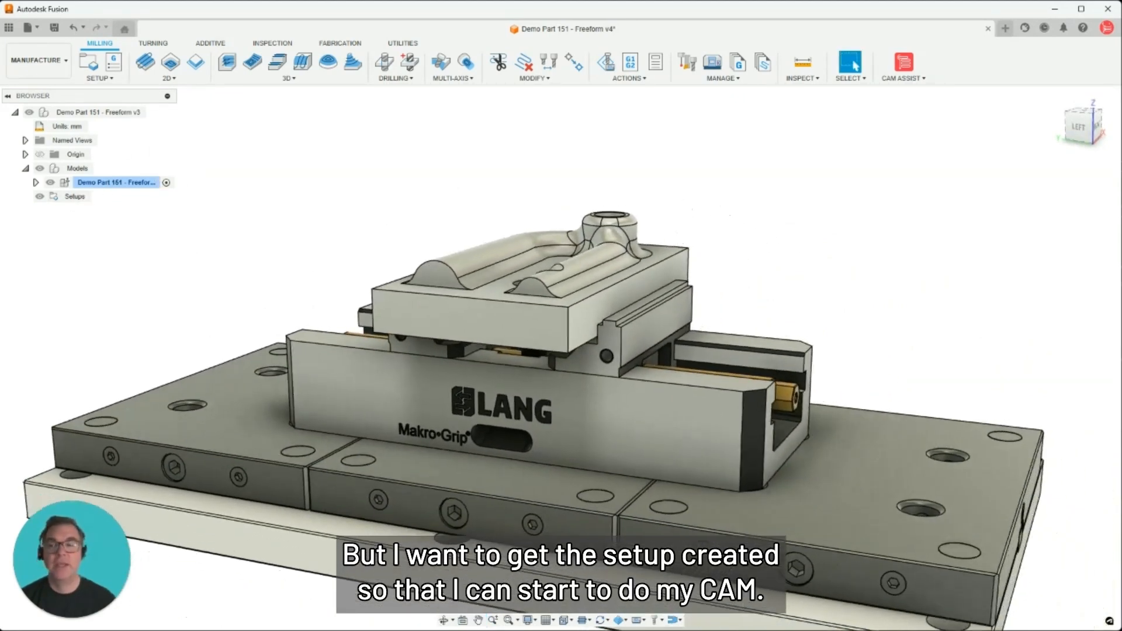
right_click(75, 197)
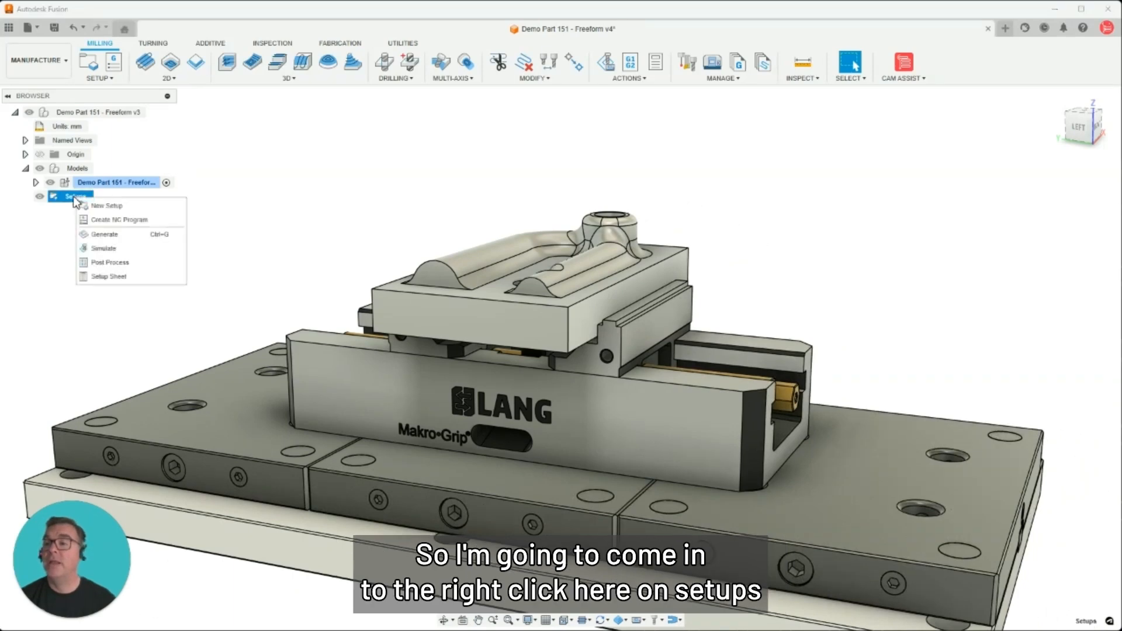
left_click(101, 85)
left_click(99, 78)
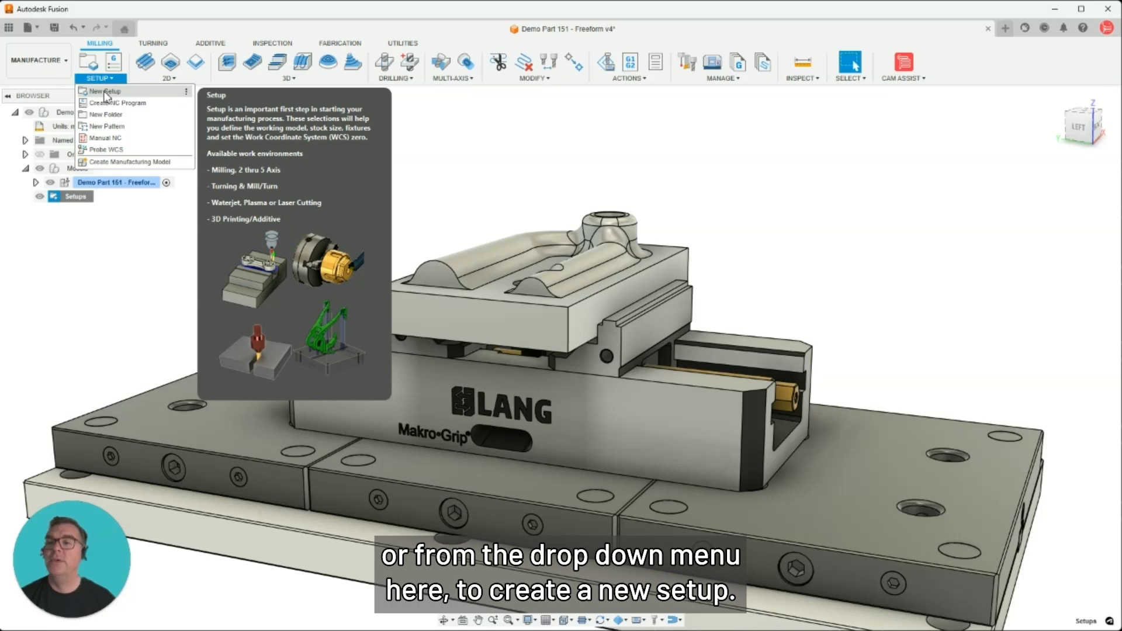
left_click(106, 93)
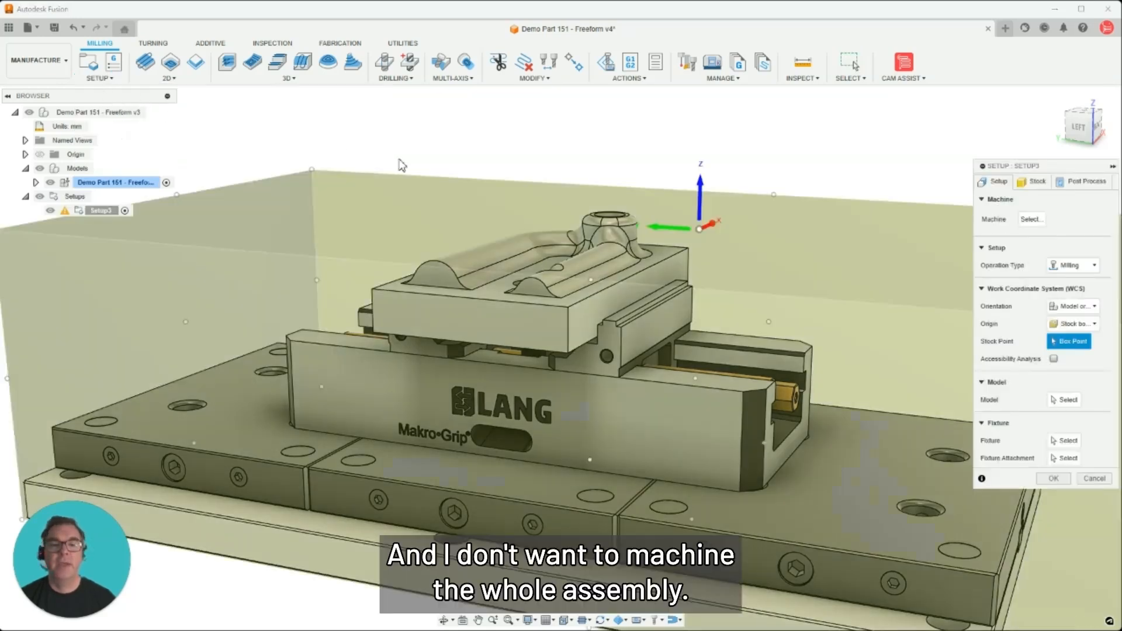
- Set the mold part body as the setup's model instead of the whole assembly
scroll(475, 205, "down", 2)
middle_click_drag(476, 207, 465, 226, "shift")
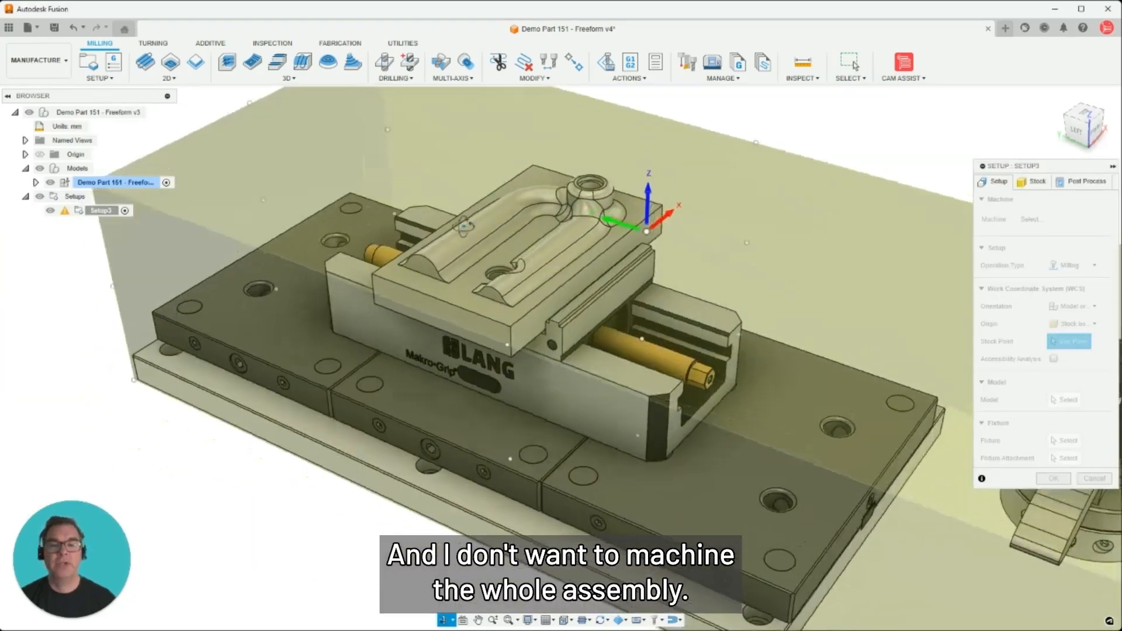
scroll(466, 225, "down", 4)
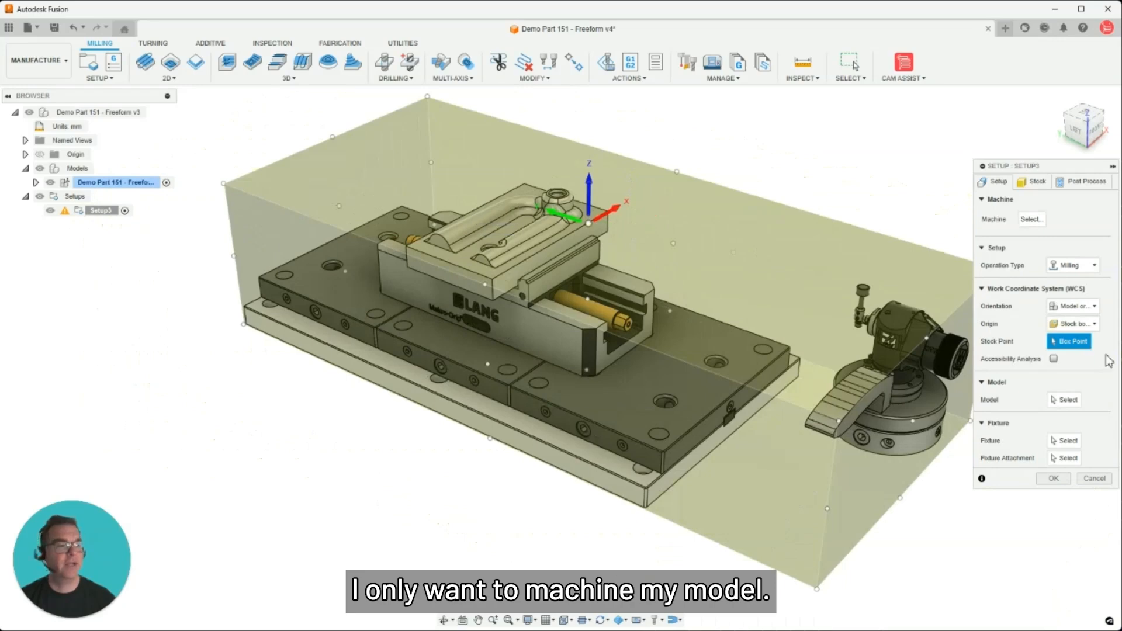
left_click(1067, 400)
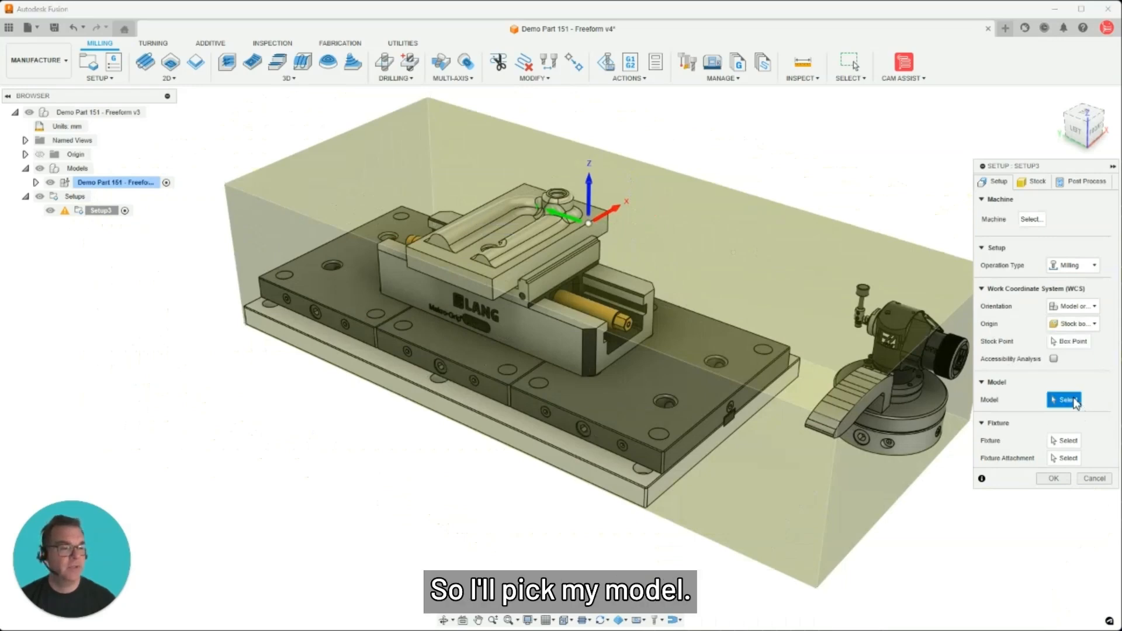
left_click(497, 273)
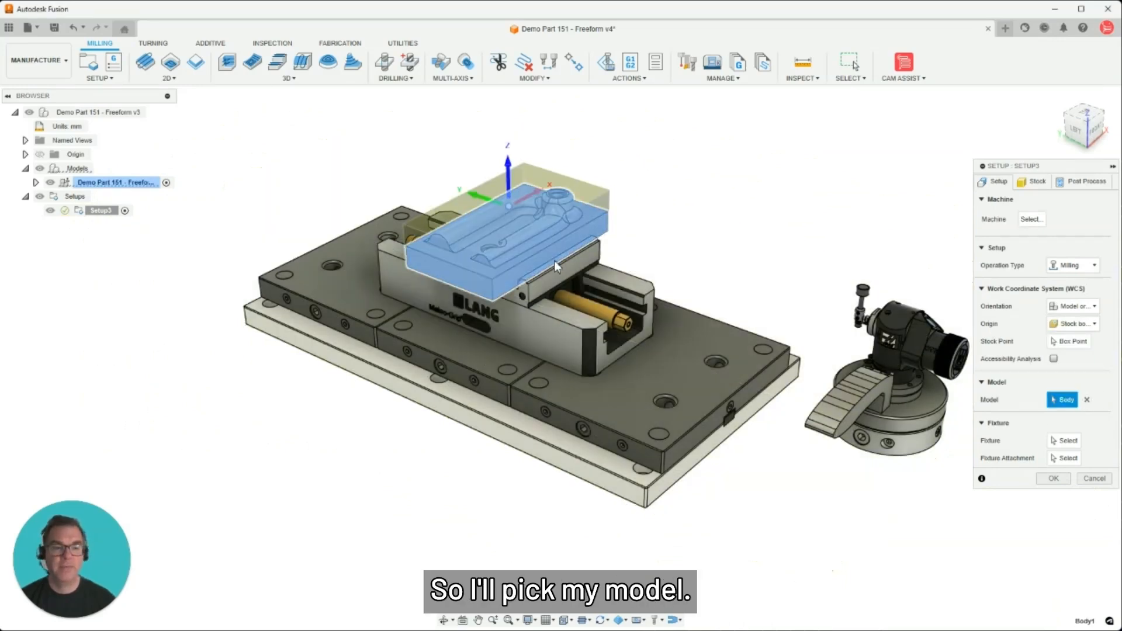
- Assign both vise jaws and the vise body as the setup's fixtures
left_click(1065, 441)
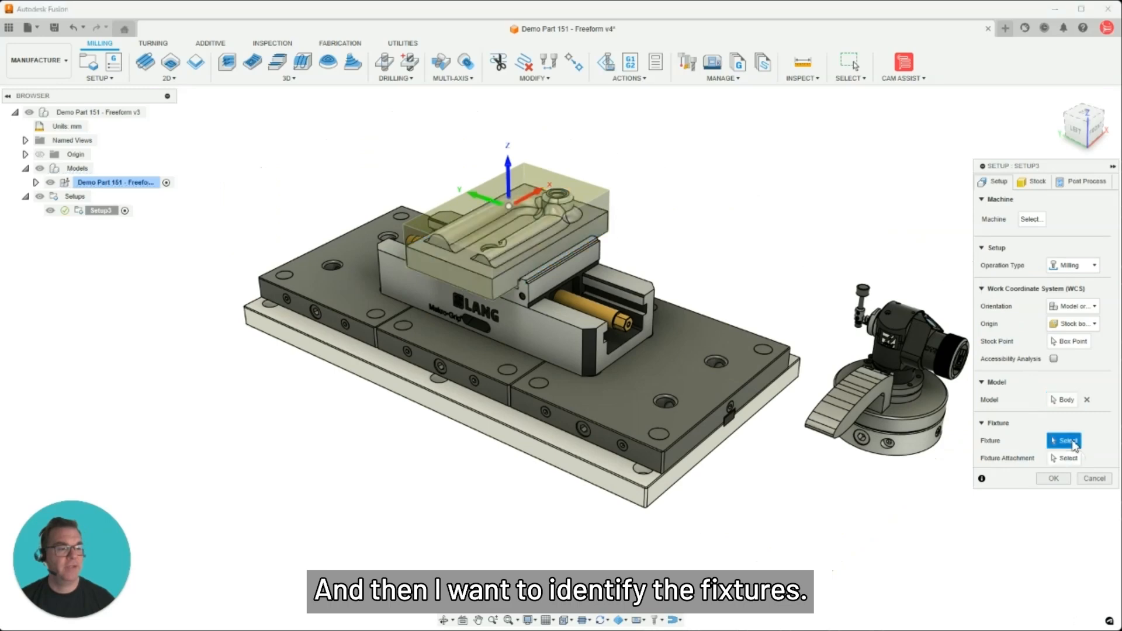
scroll(532, 293, "up", 3)
left_click(537, 286)
middle_click_drag(536, 285, 408, 331, "shift")
left_click(416, 339)
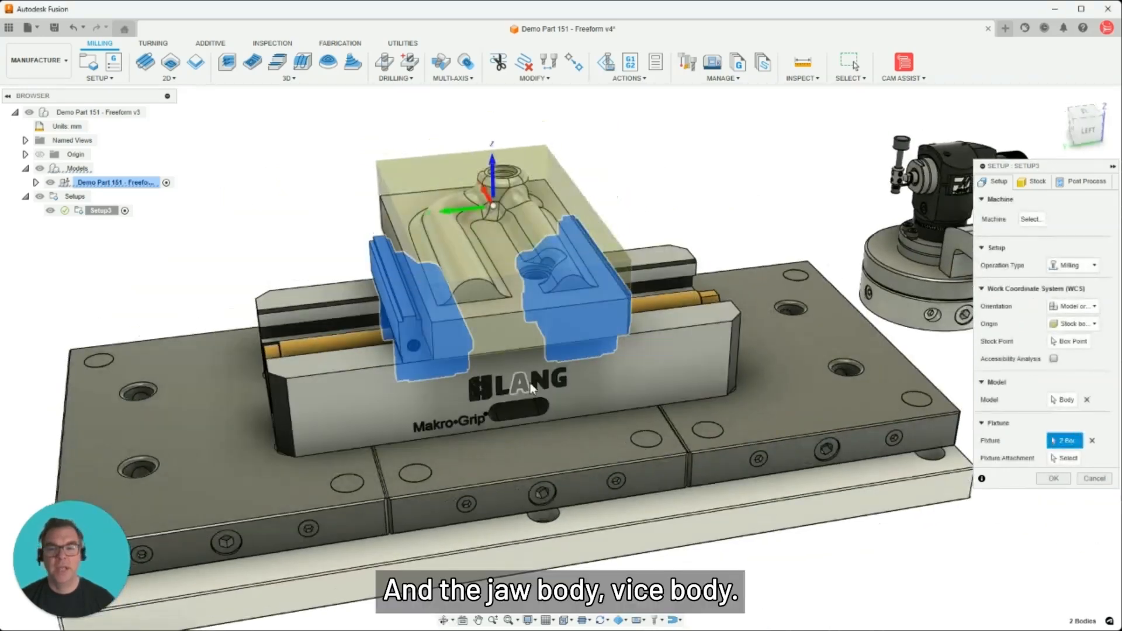
left_click(631, 372)
scroll(670, 366, "down", 3)
middle_click_drag(671, 367, 637, 366)
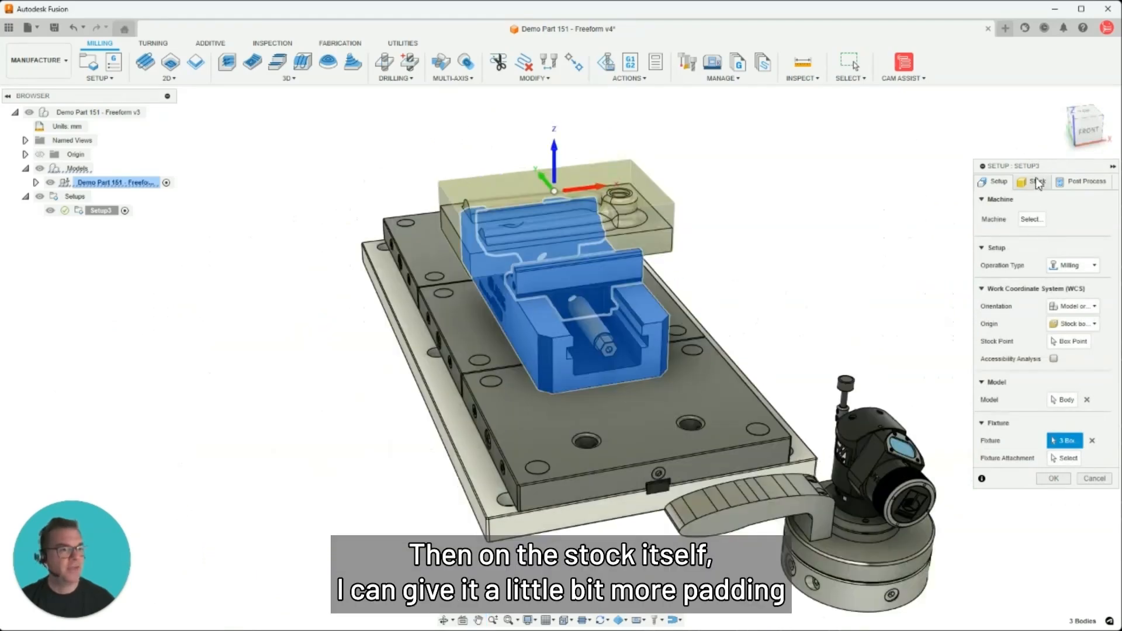
- Set the stock side offset to 10 mm and finish the setup
left_click(1037, 182)
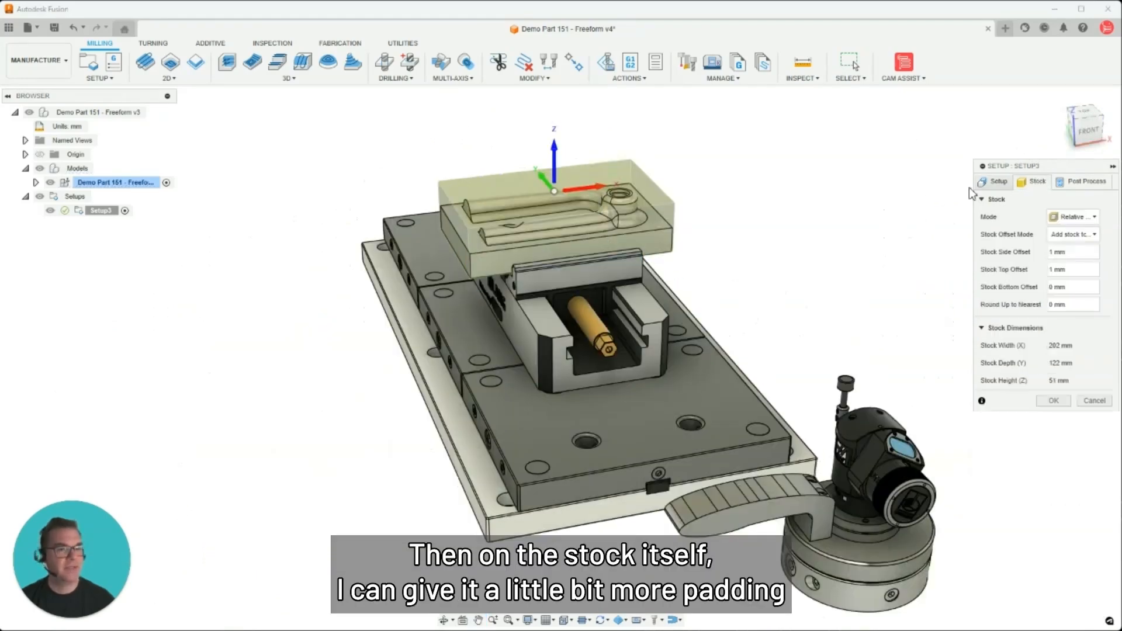
scroll(637, 286, "up", 3)
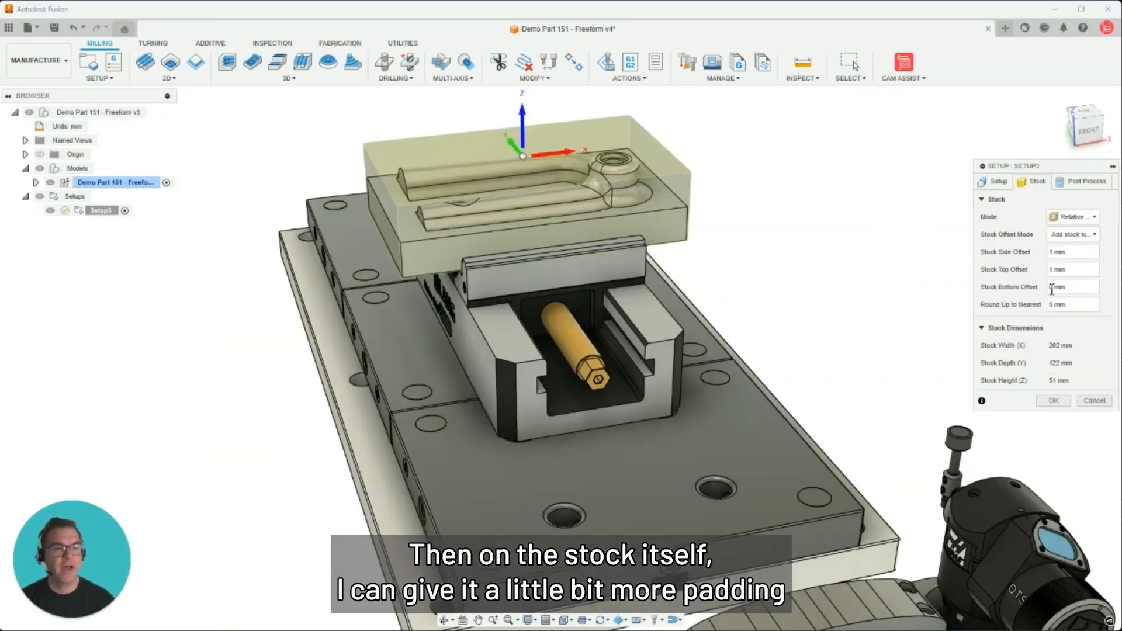
left_click(1071, 253)
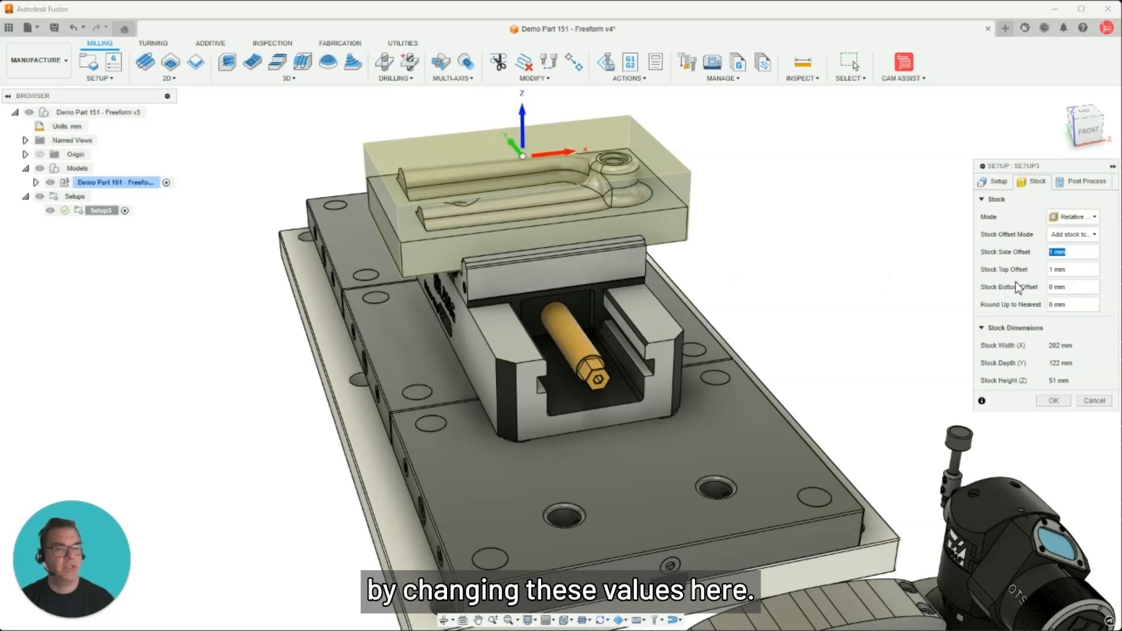
key("Tab")
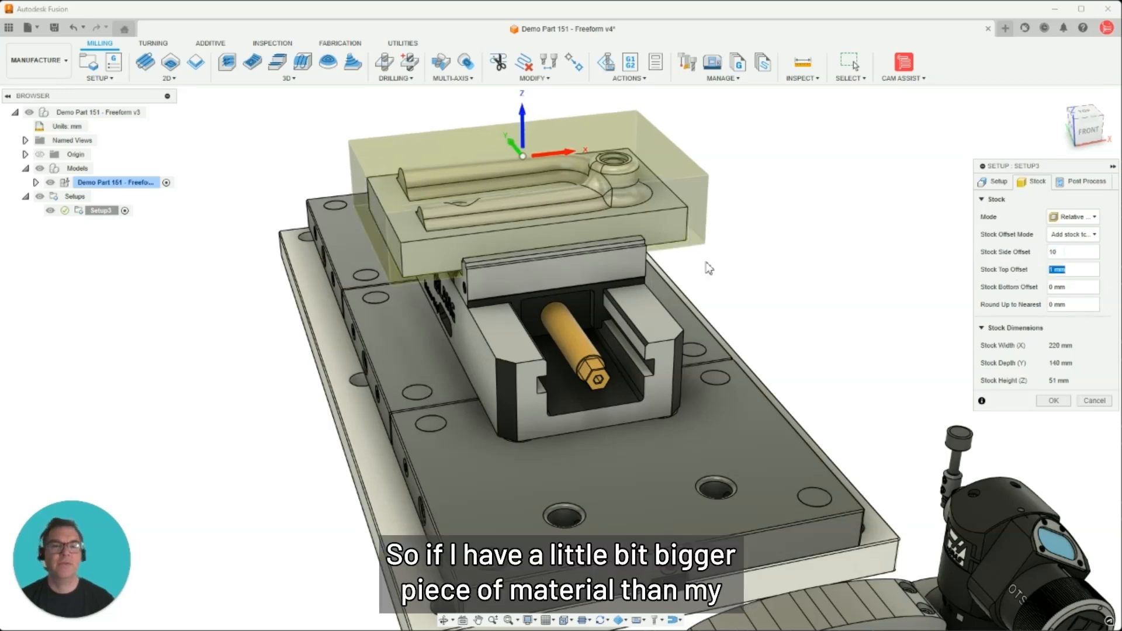
middle_click_drag(708, 310, 713, 381, "shift")
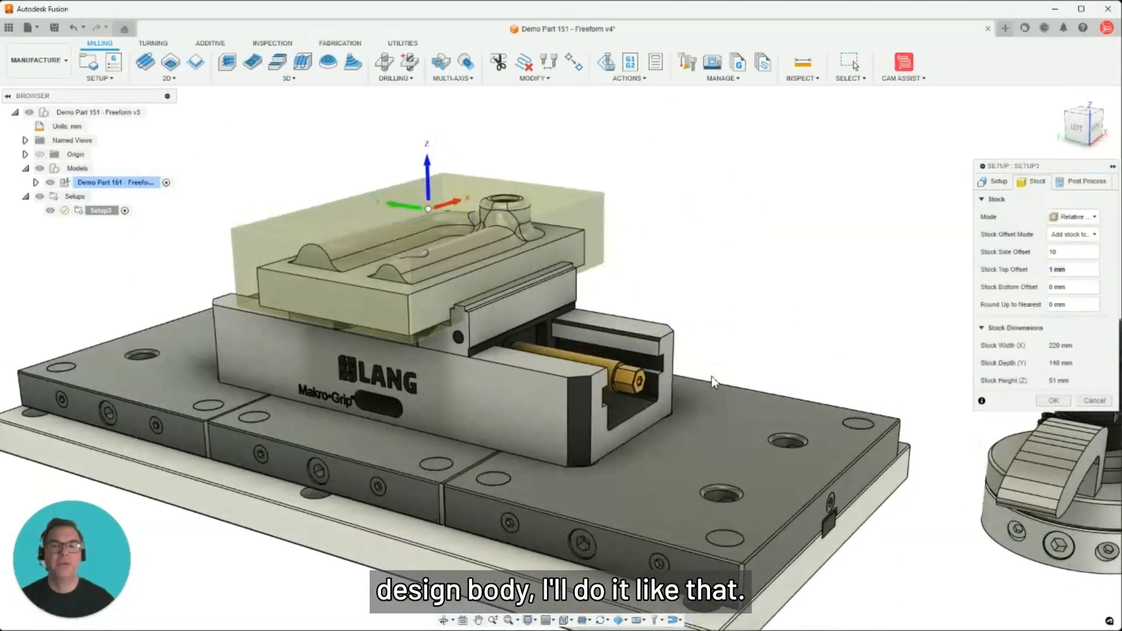
left_click(1052, 404)
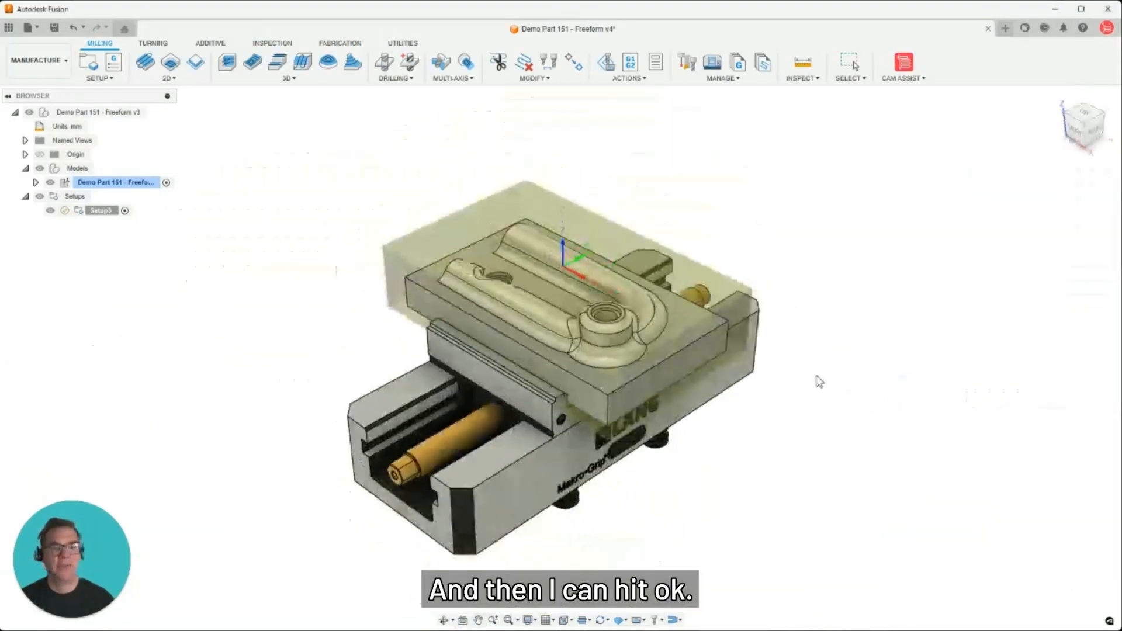
- Check CAM Assist's tool use and advanced settings, and run it on the new setup in 3 Axis mode with Aluminum stock
middle_click_drag(565, 432, 663, 431, "shift")
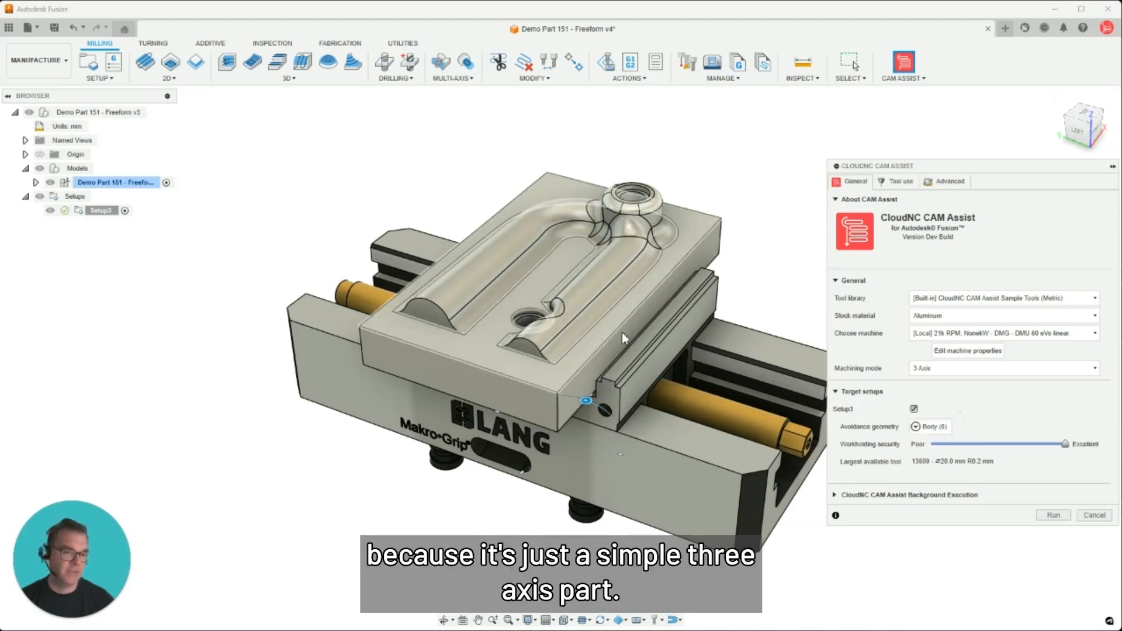
left_click(1054, 516)
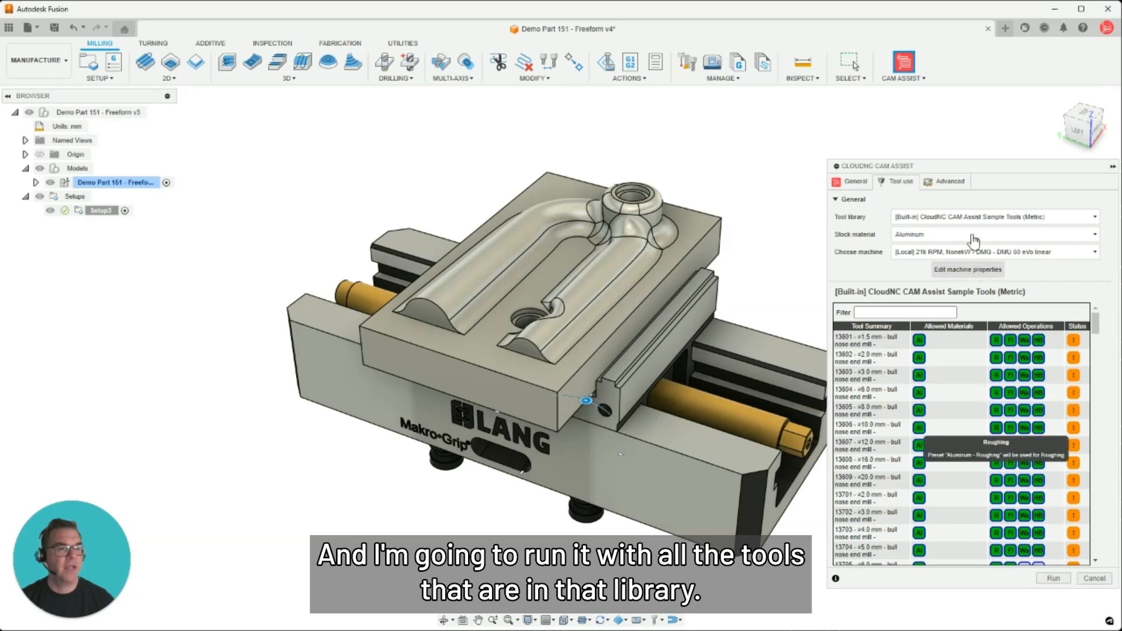
left_click(944, 183)
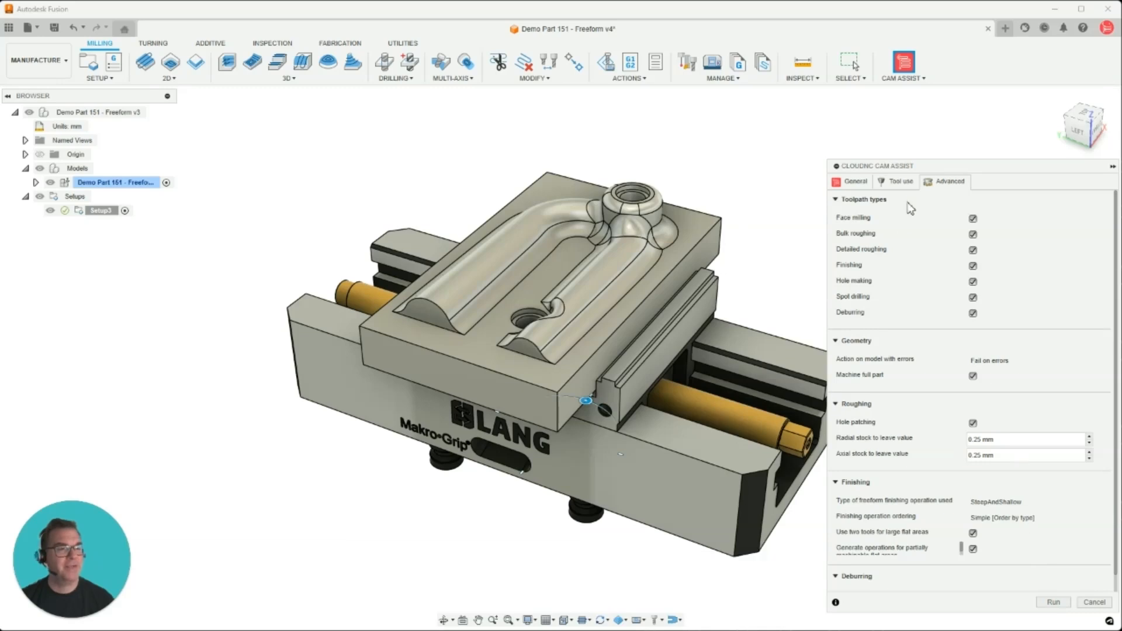
left_click(872, 182)
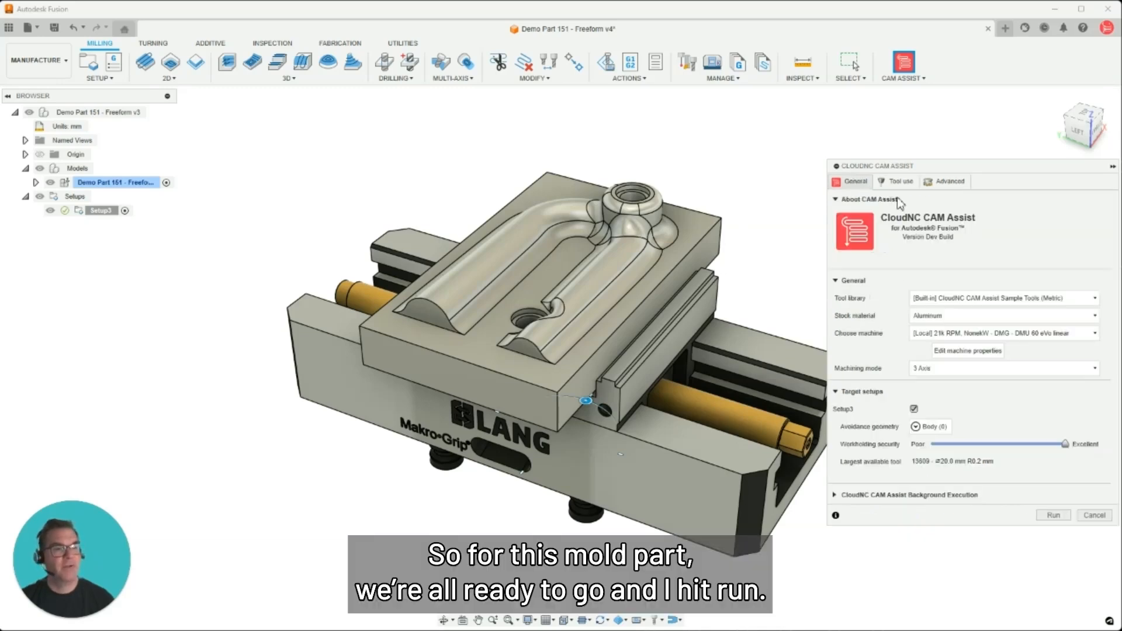
left_click(1053, 515)
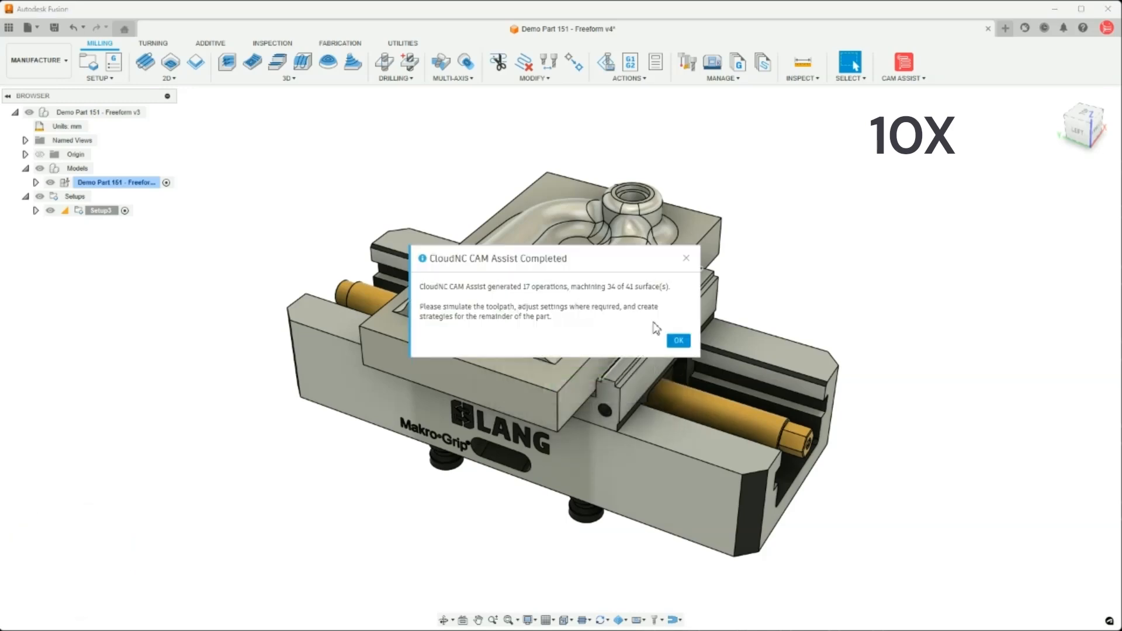
- Expand the setup and its CAM Assist folders to list the facing, roughing, flat and wall operations
left_click(36, 210)
left_click(47, 225)
left_click(57, 238)
left_click(57, 281)
left_click(57, 337)
left_click(58, 365)
- Inspect the facing, roughing and flat toolpaths one by one on the part, widening the browser to read the full operation names
left_click(153, 266)
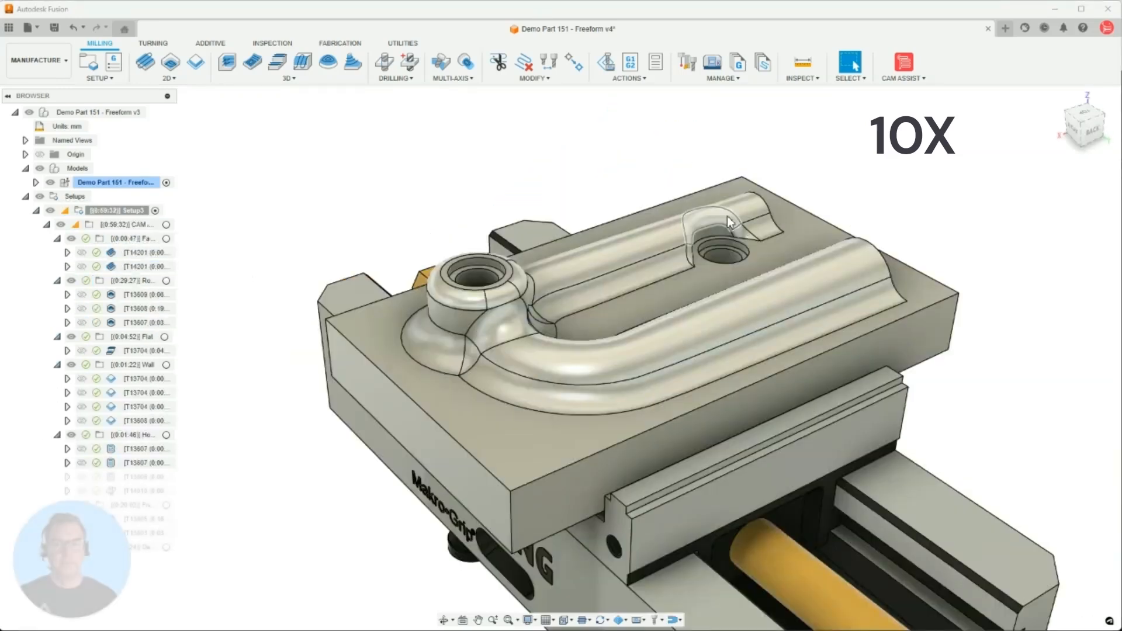
middle_click_drag(415, 227, 353, 233, "shift")
left_click(147, 266)
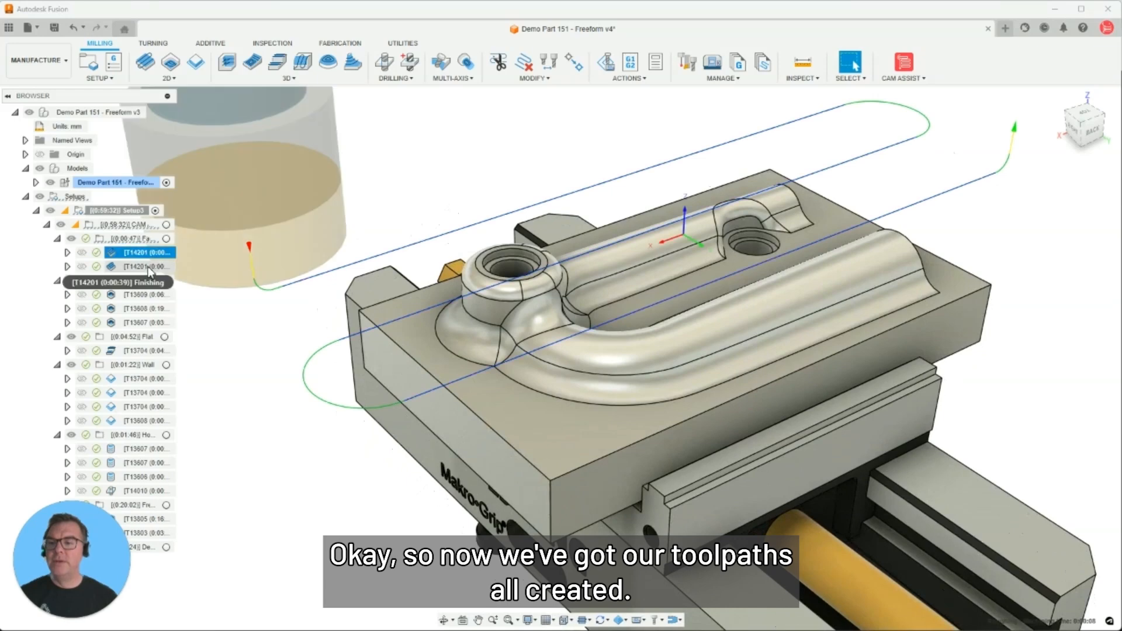
left_click(149, 296)
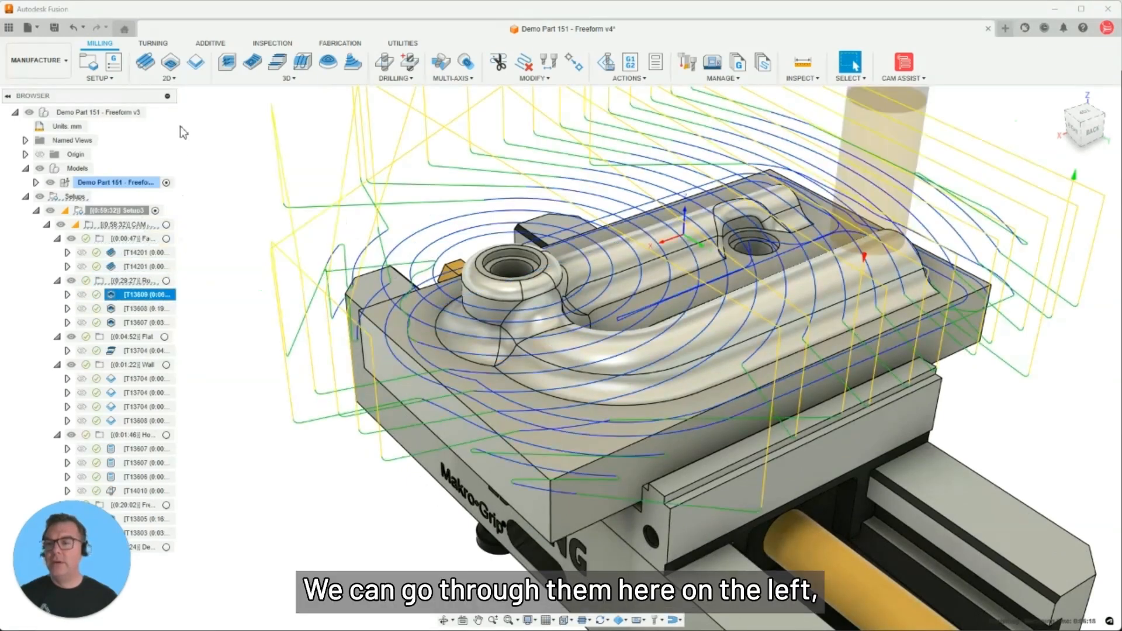
left_click_drag(177, 102, 218, 102)
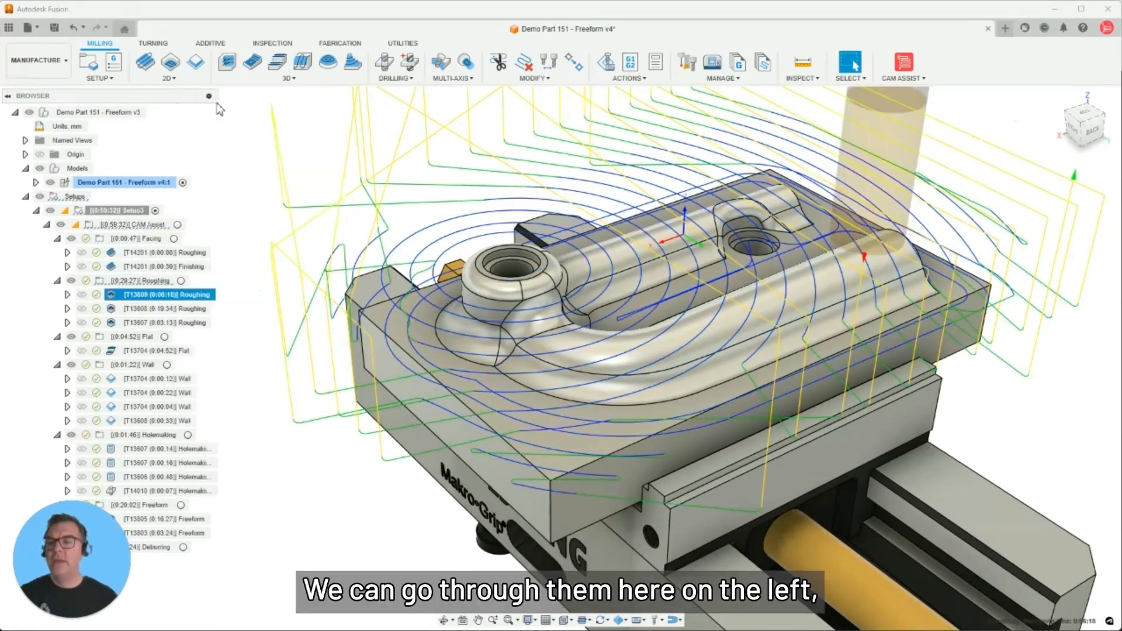
left_click(167, 309)
left_click(162, 323)
left_click(161, 352)
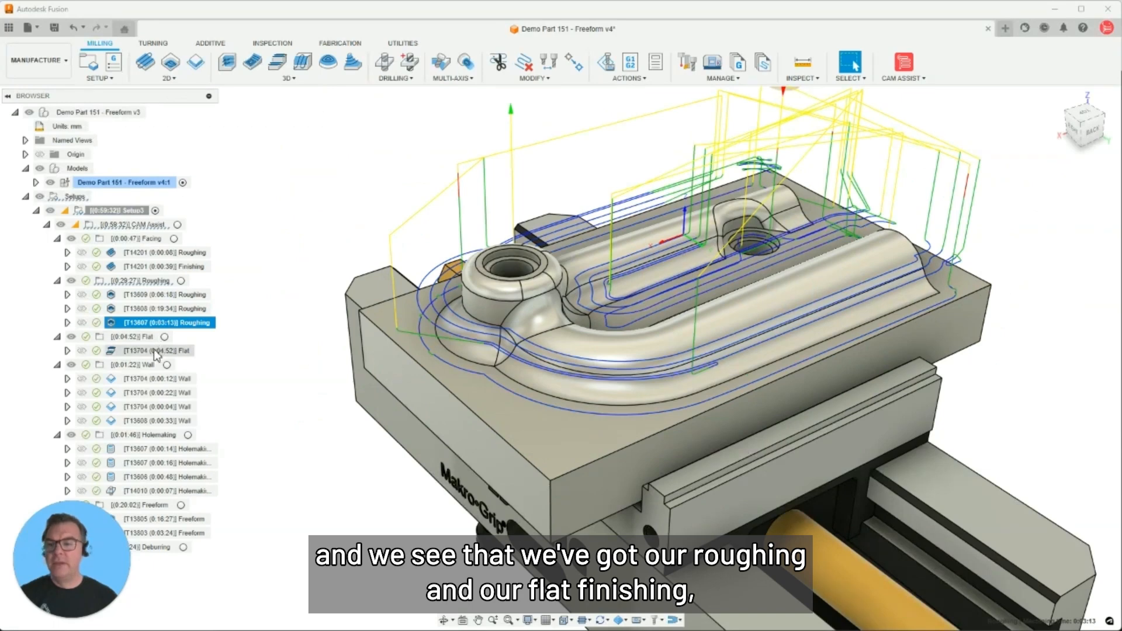
- Inspect each of the wall finishing and holemaking toolpaths on the part
left_click(159, 379)
left_click(159, 393)
left_click(160, 407)
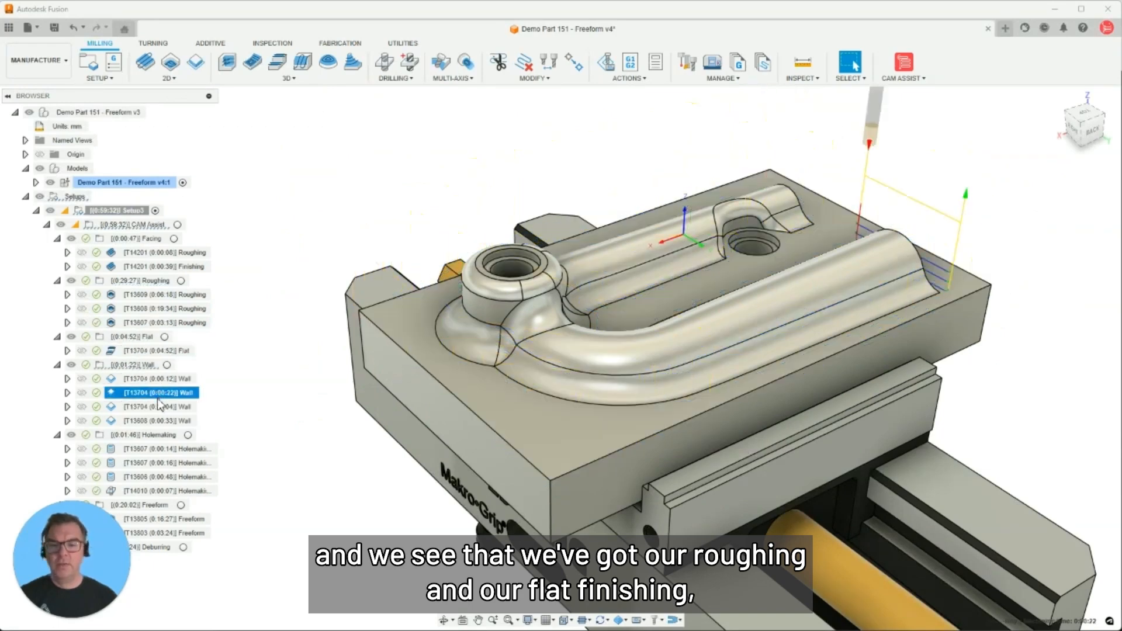
left_click(159, 421)
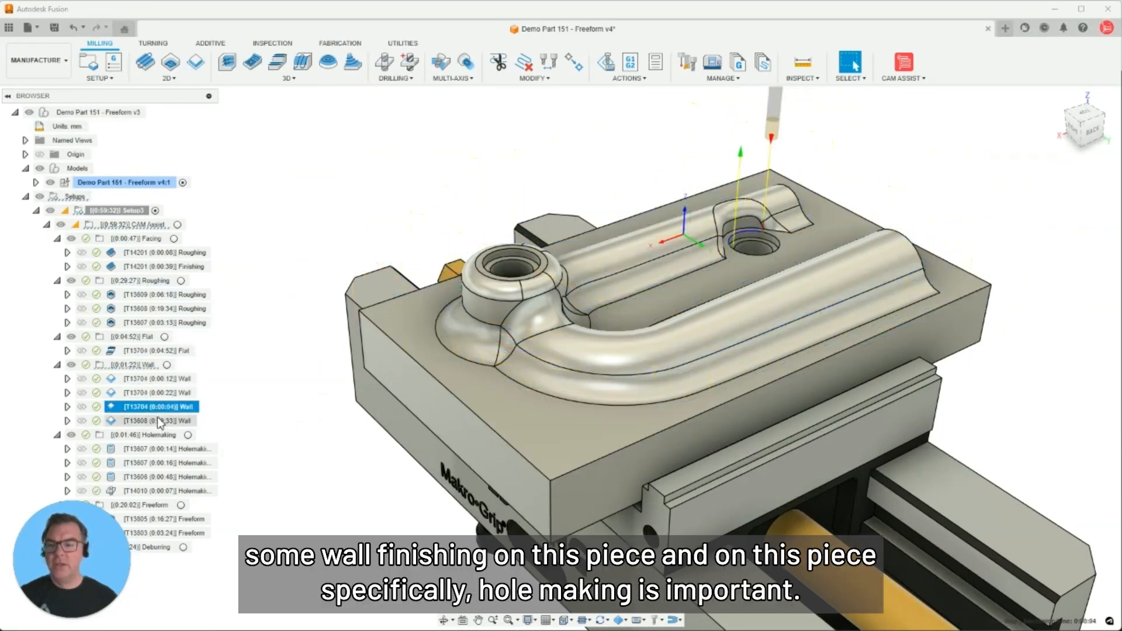
left_click(178, 450)
left_click(180, 463)
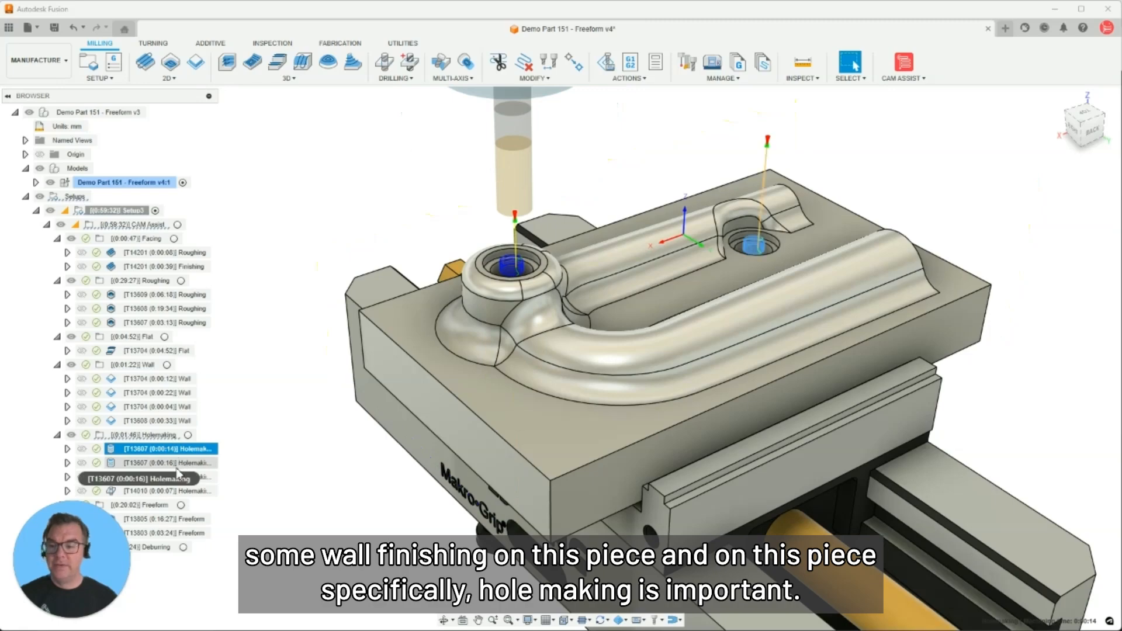
left_click(176, 477)
left_click(176, 491)
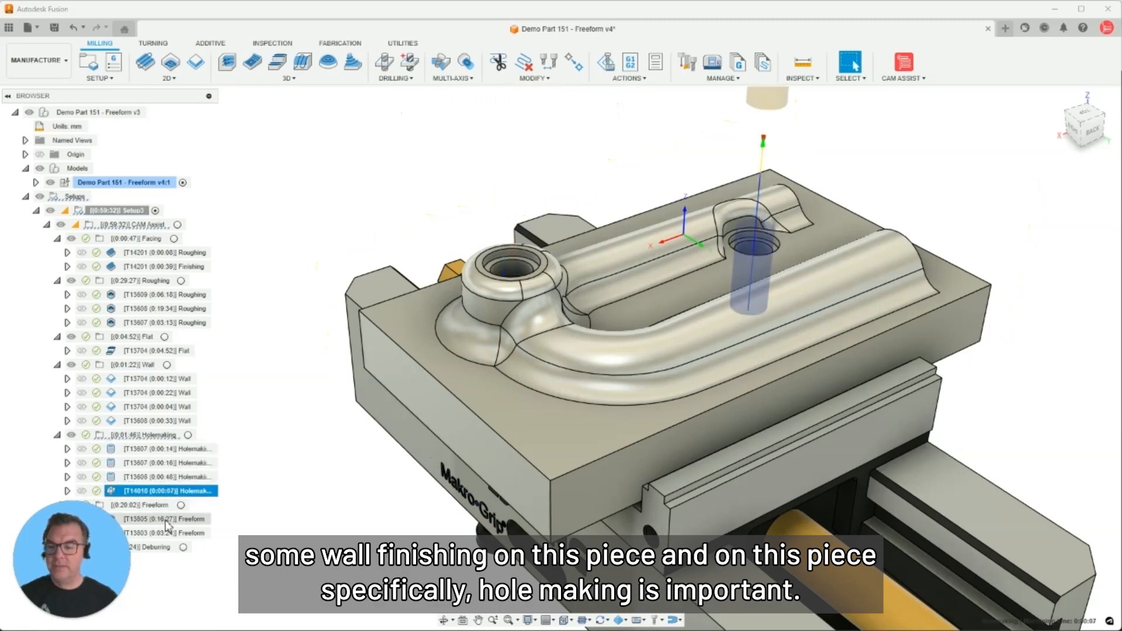
- Inspect the two freeform toolpaths on the curved channel surfaces and the small feature beside the hole
left_click(167, 519)
middle_click_drag(647, 300, 504, 316, "shift")
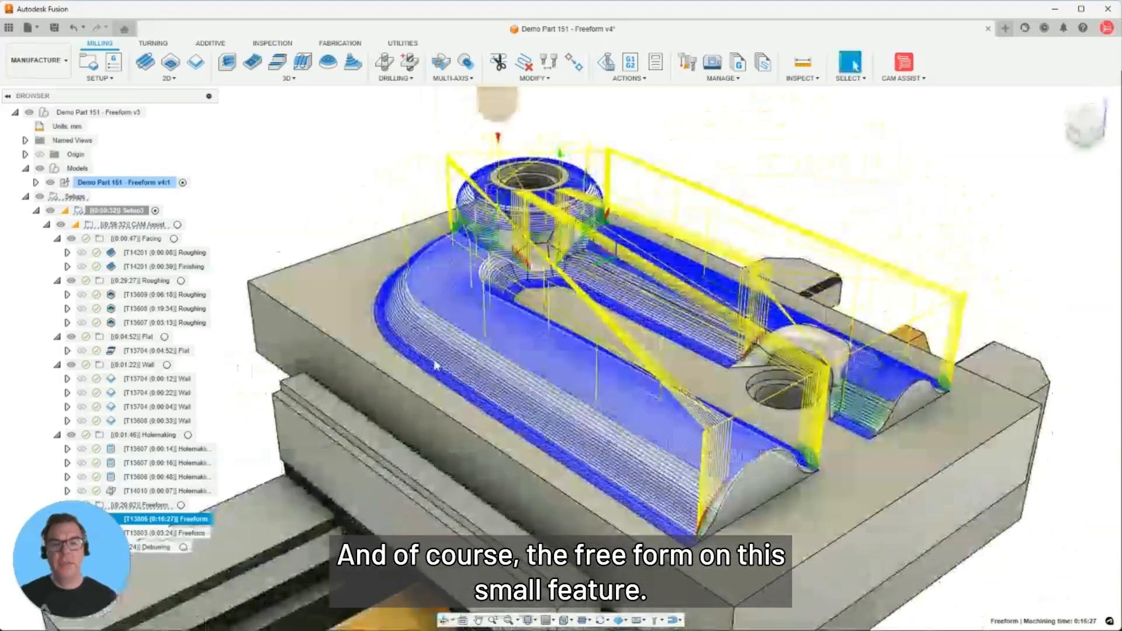
left_click(187, 533)
middle_click_drag(817, 317, 689, 187, "shift")
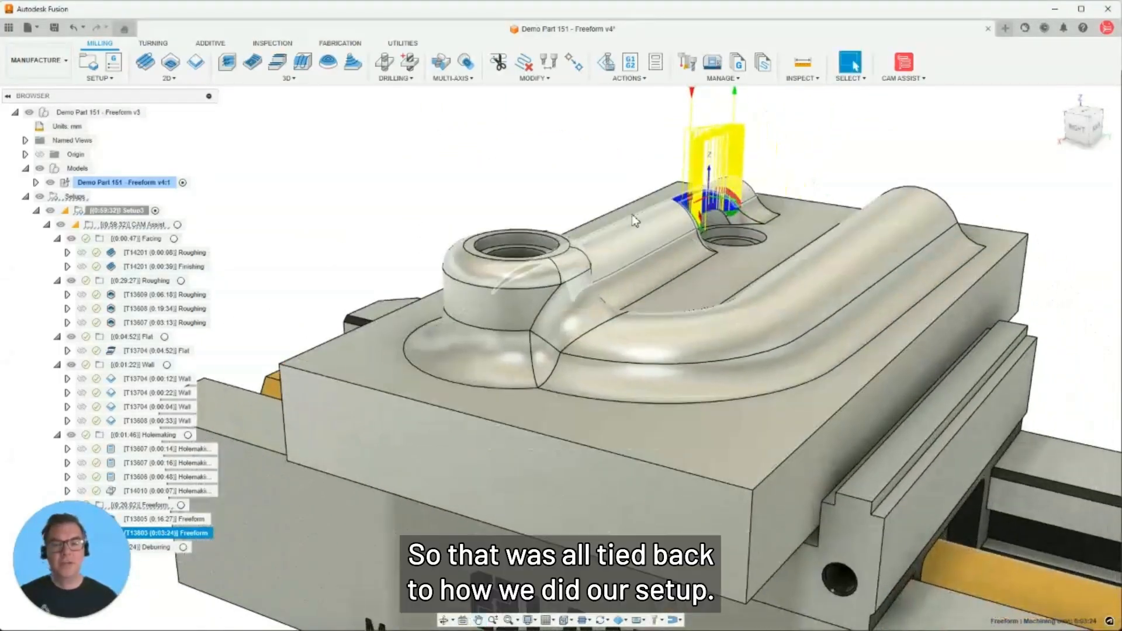
scroll(643, 216, "down", 2)
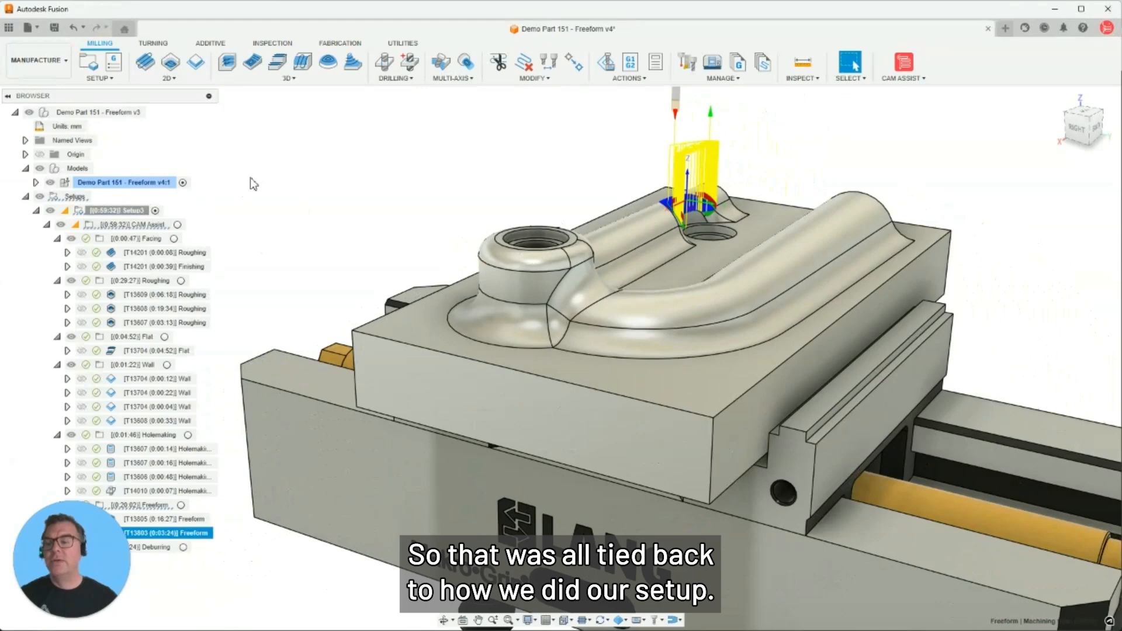
- Review the work coordinate system, model and fixture settings of Setup3, leaving them as they are
right_click(134, 216)
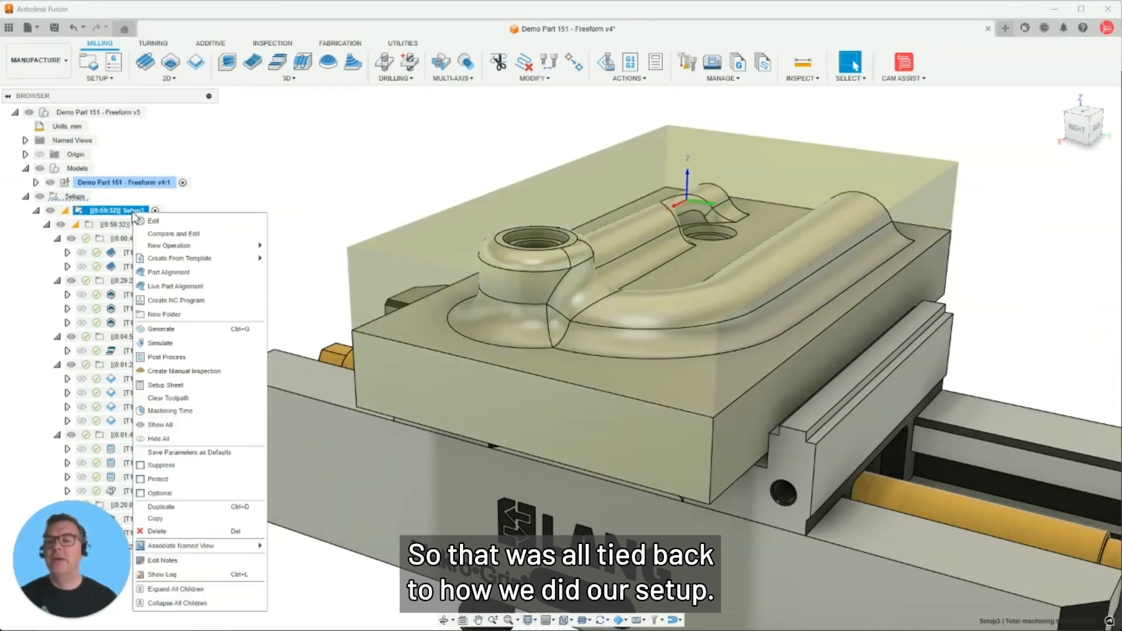
left_click(146, 223)
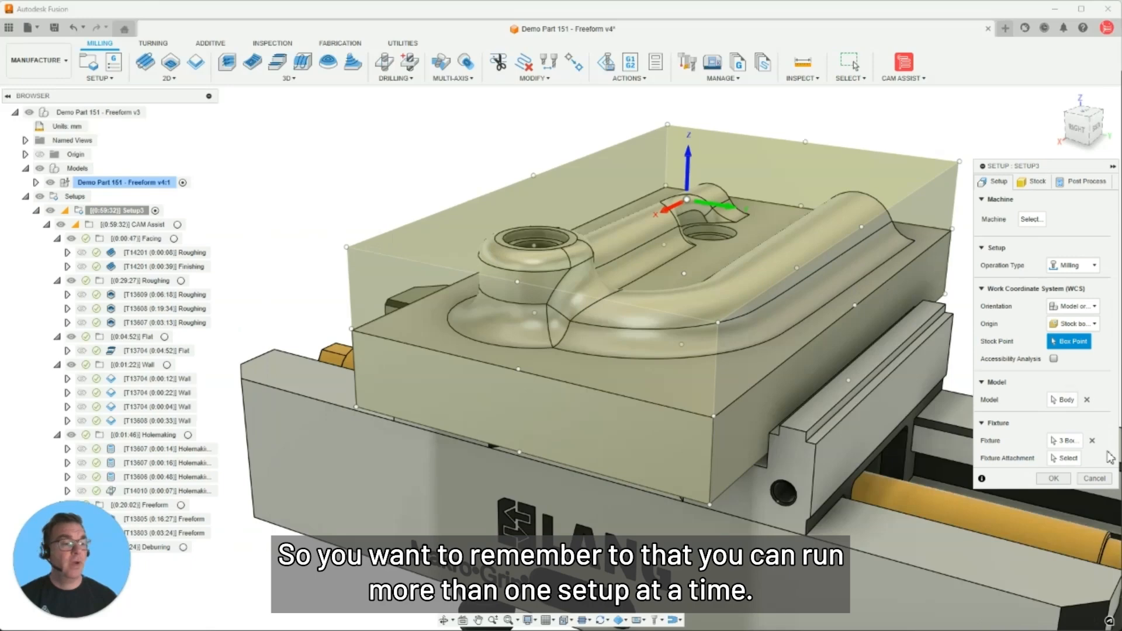
left_click(1100, 480)
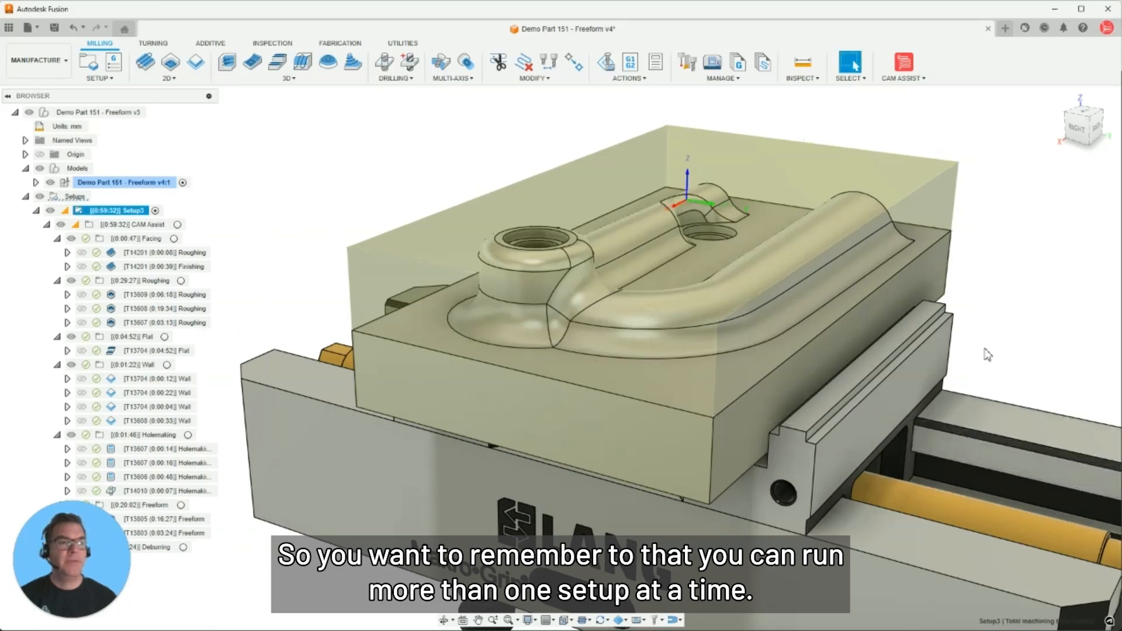
- Open the Demo 1 sample part supplied with CAM Assist
left_click(901, 78)
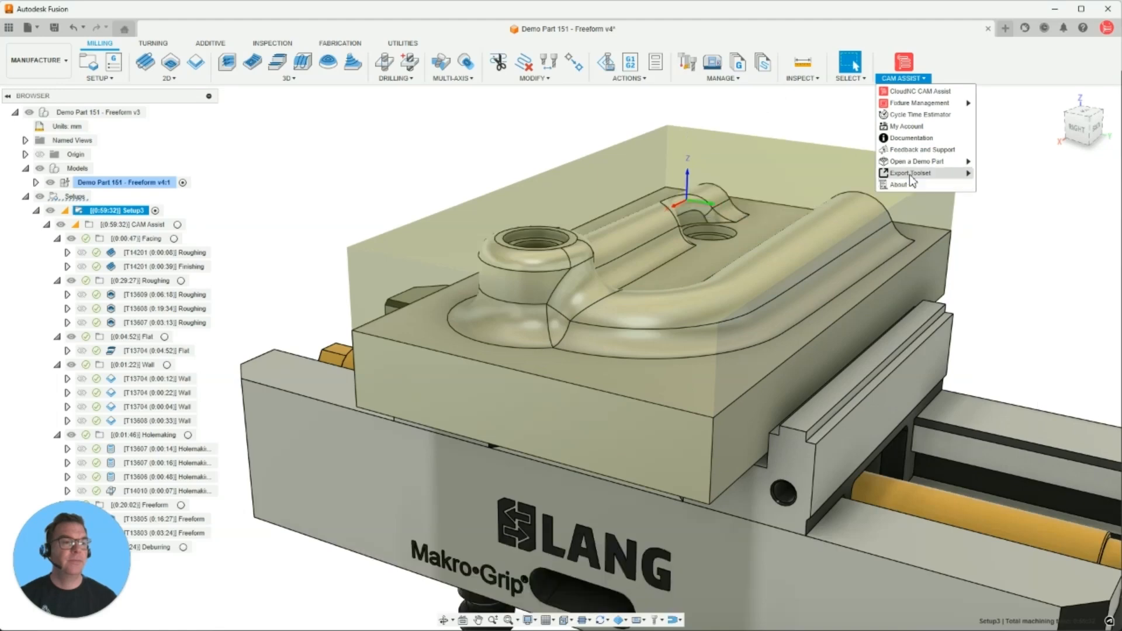
mouse_move(928, 162)
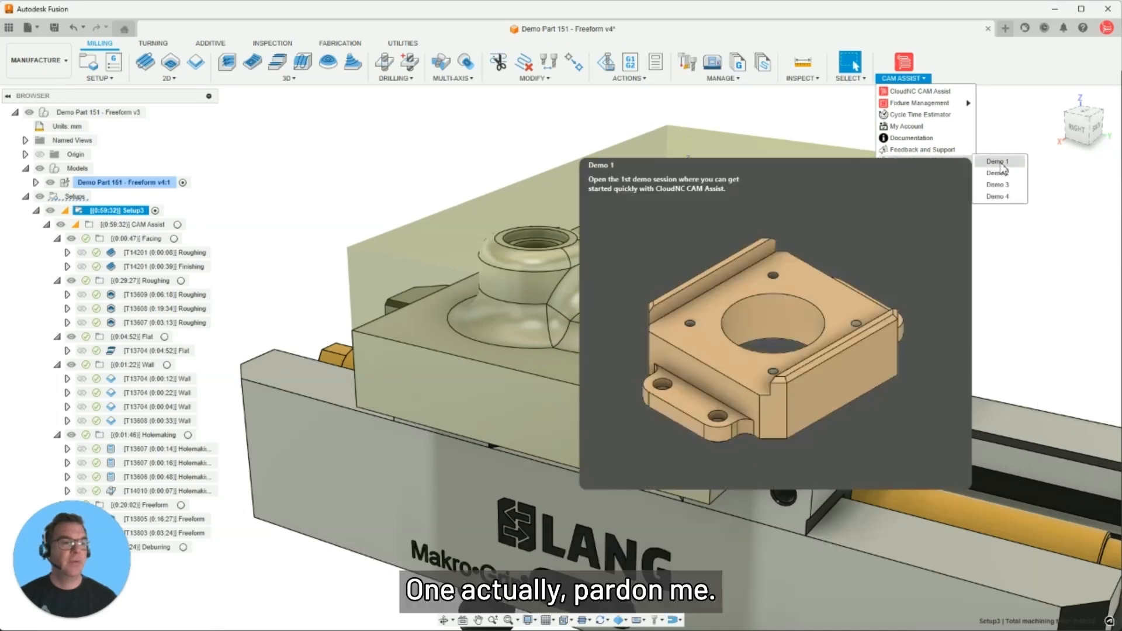
left_click(1001, 165)
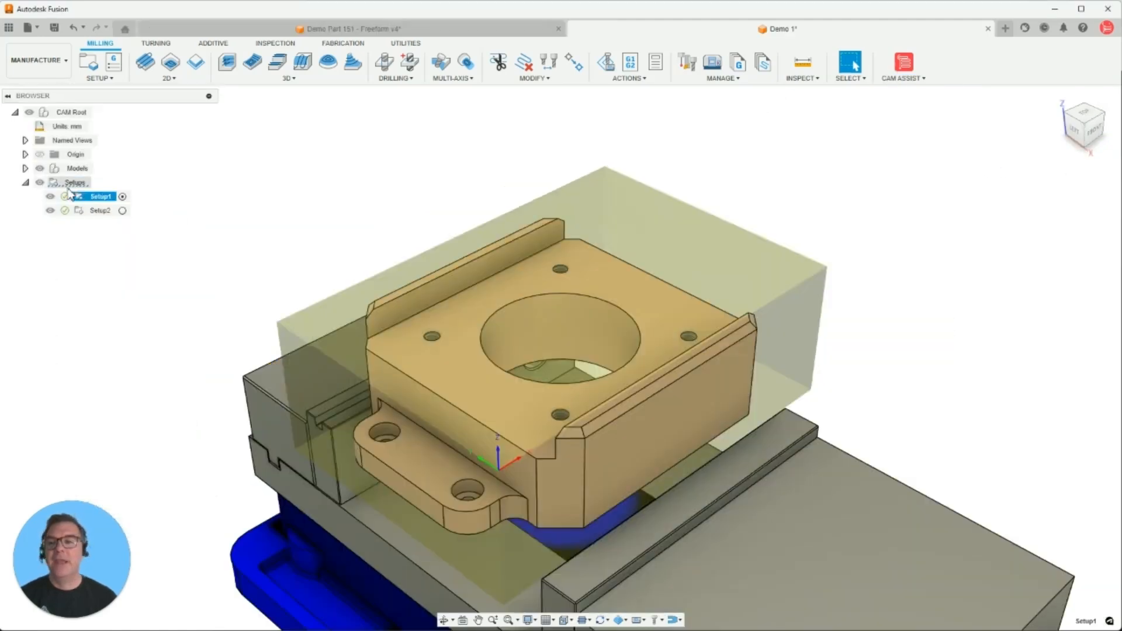
- Switch to Setup2 and back to Setup1, and review Setup1's work coordinate system, model and fixture settings without changing them
left_click(123, 210)
left_click(122, 197)
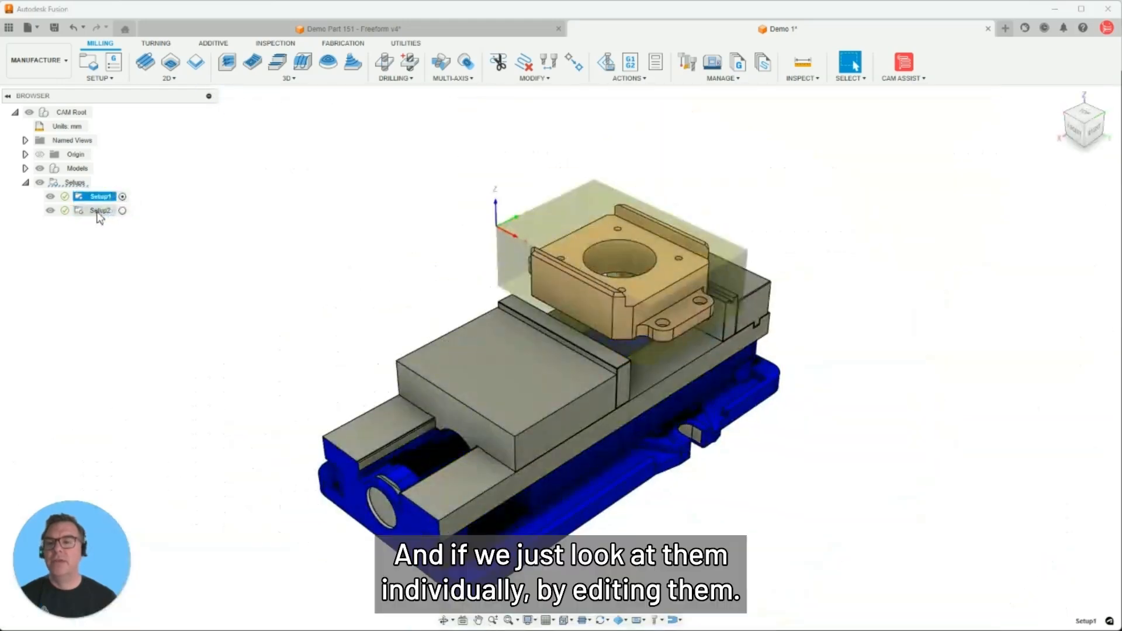
right_click(97, 212)
right_click(97, 194)
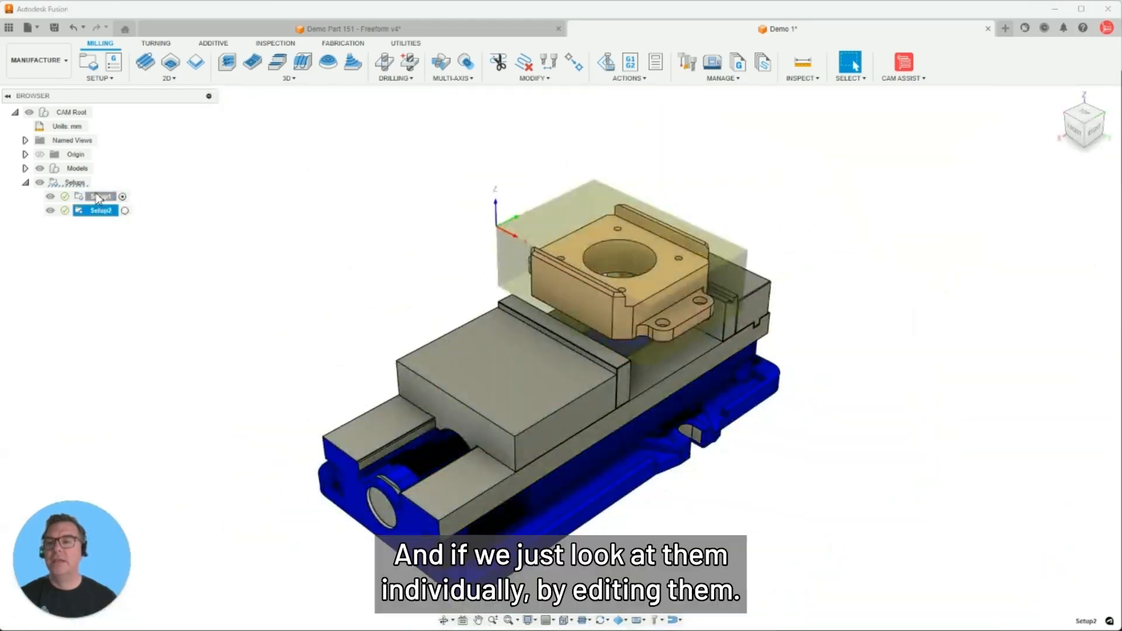
left_click(120, 202)
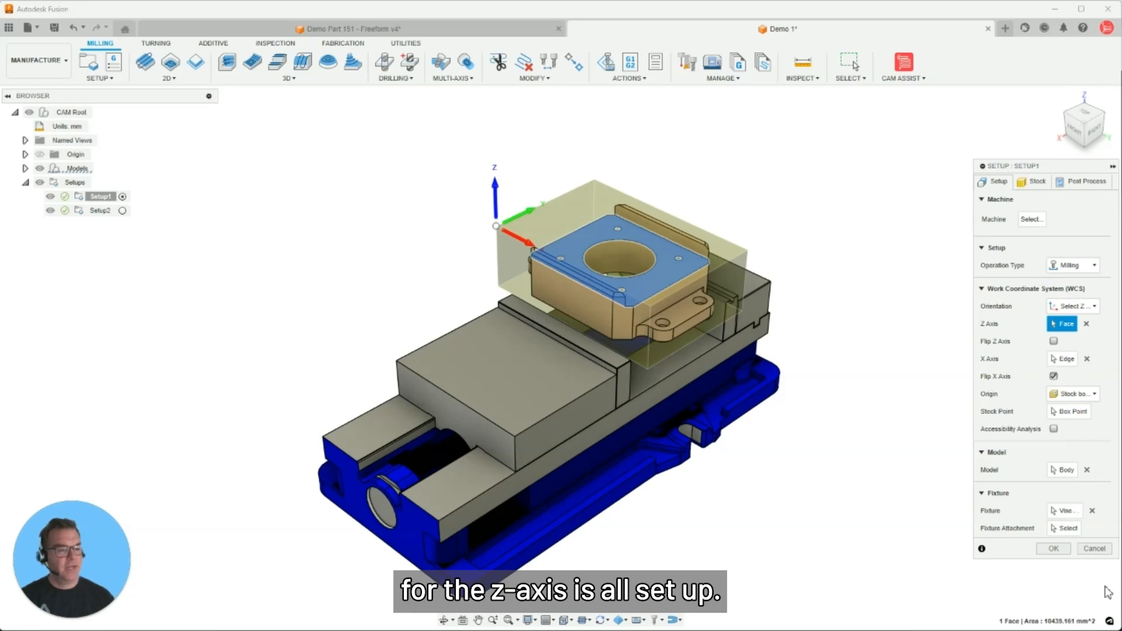
left_click(1102, 552)
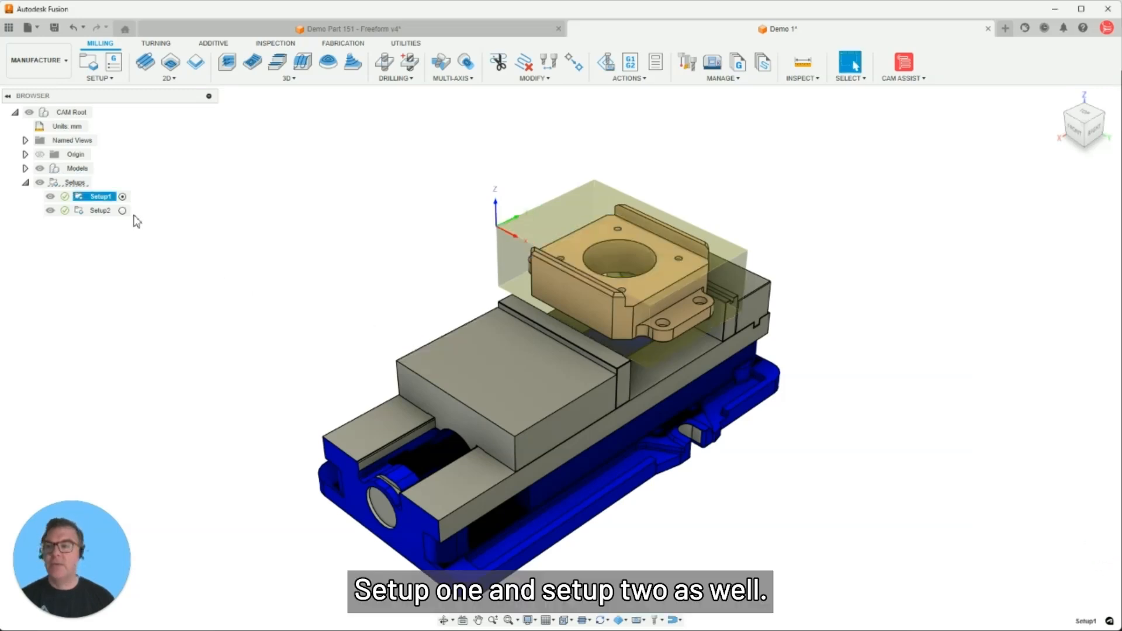
- Review Setup2's work coordinate system, model and fixture settings, both before and after making it the active setup
right_click(105, 215)
left_click(146, 218)
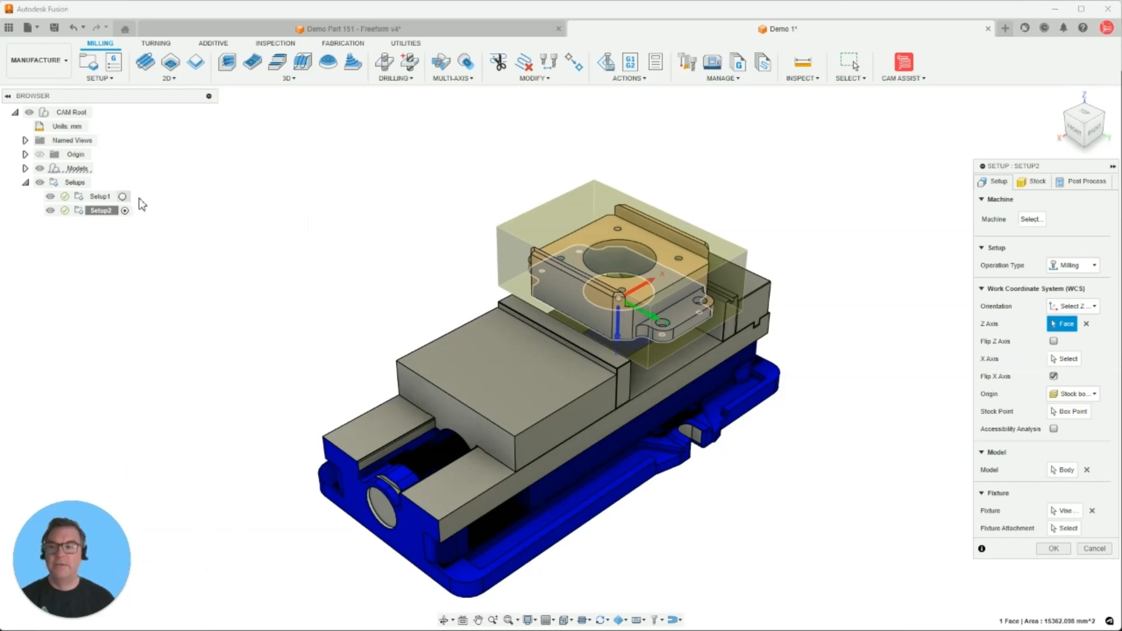
left_click(1077, 549)
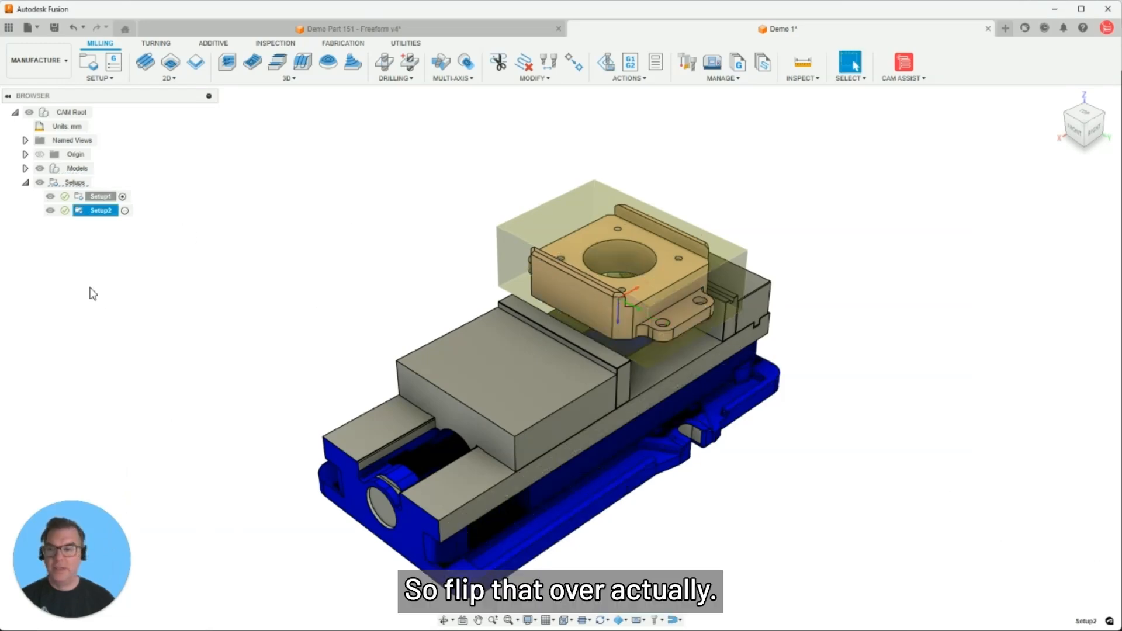
left_click(124, 210)
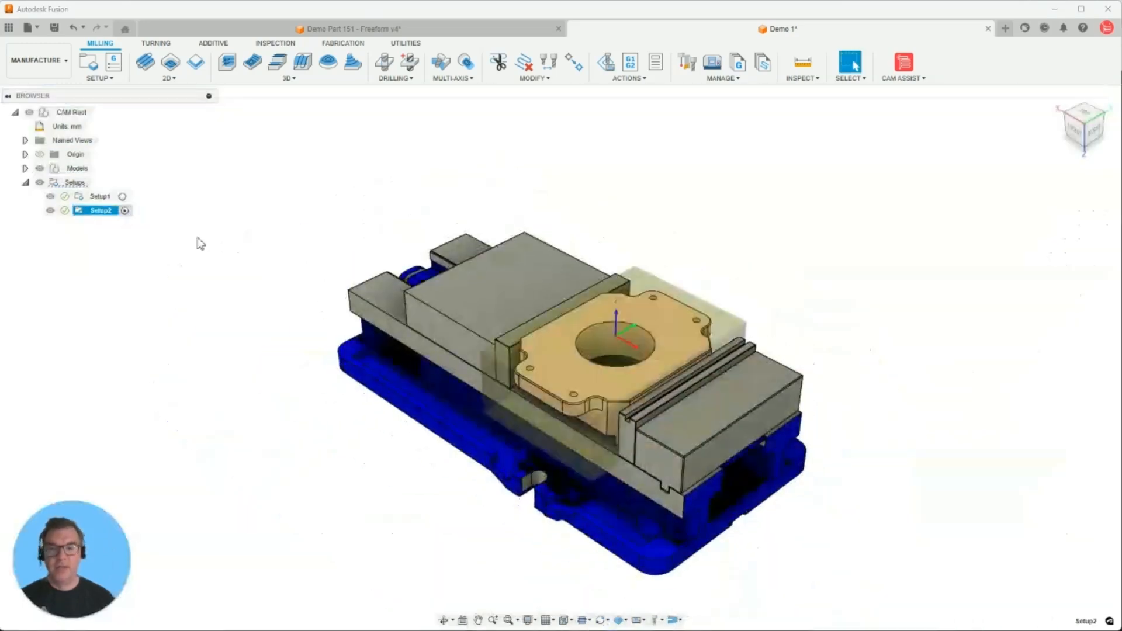
right_click(111, 214)
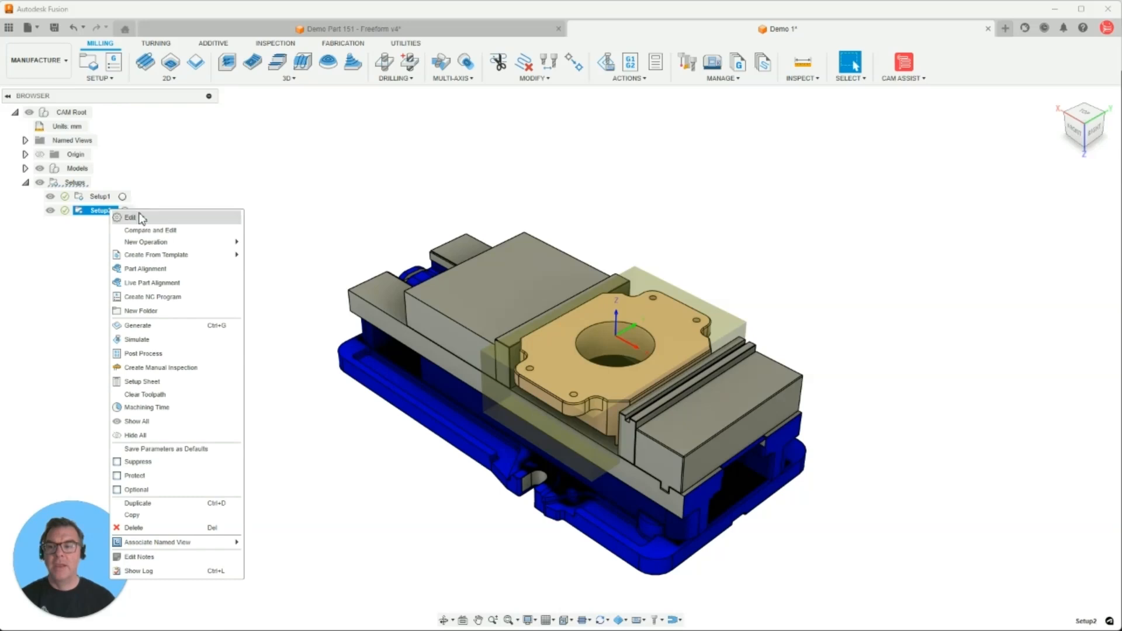
left_click(129, 218)
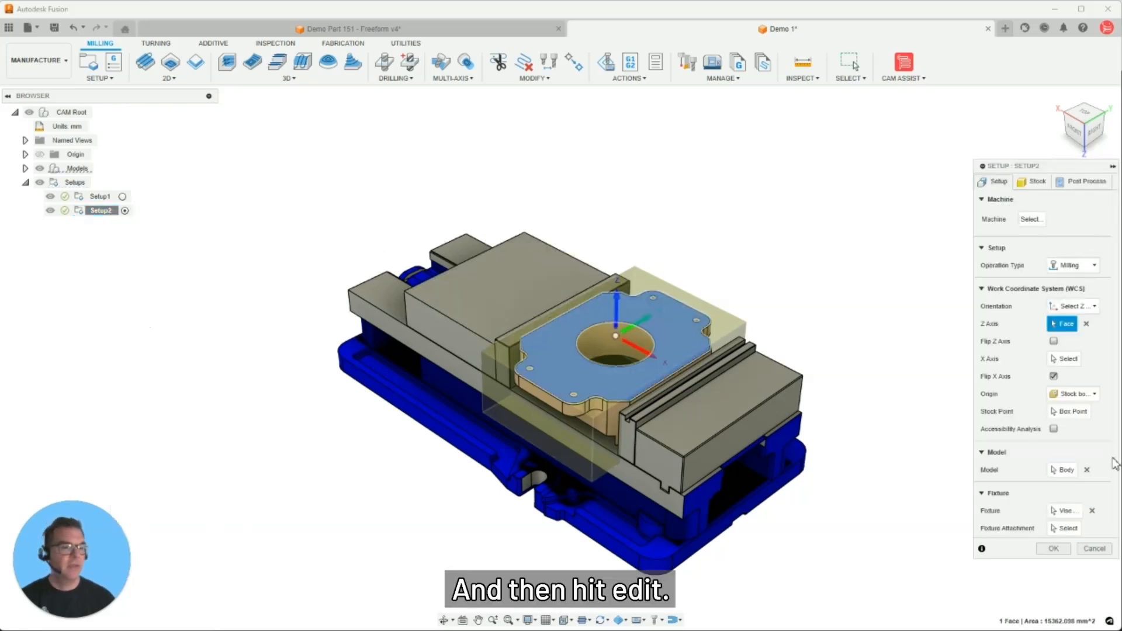
left_click(1095, 548)
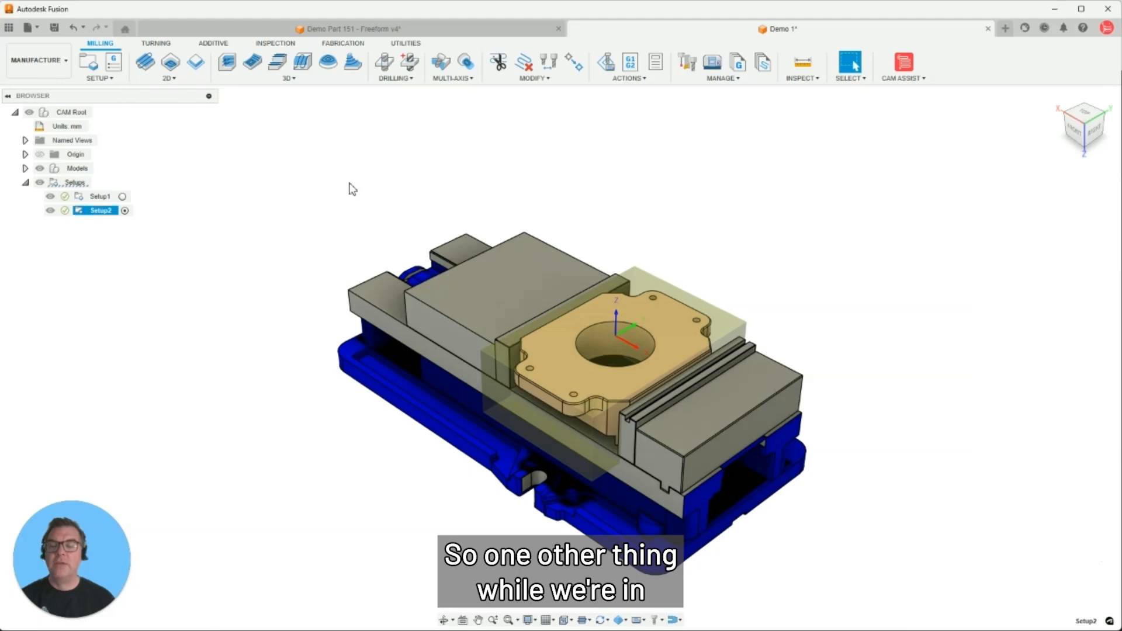
- Switch the active setup between Setup1 and Setup2 to compare how the part and vise are oriented in each
scroll(208, 228, "up", 2)
middle_click_drag(372, 289, 296, 222)
left_click(121, 197)
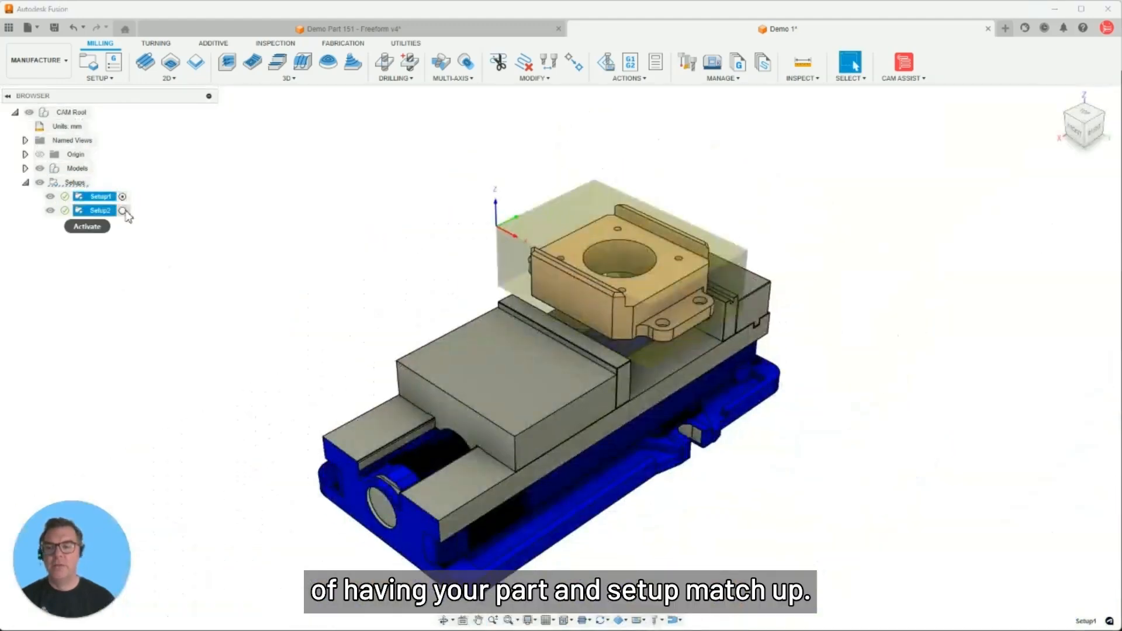
left_click(123, 211)
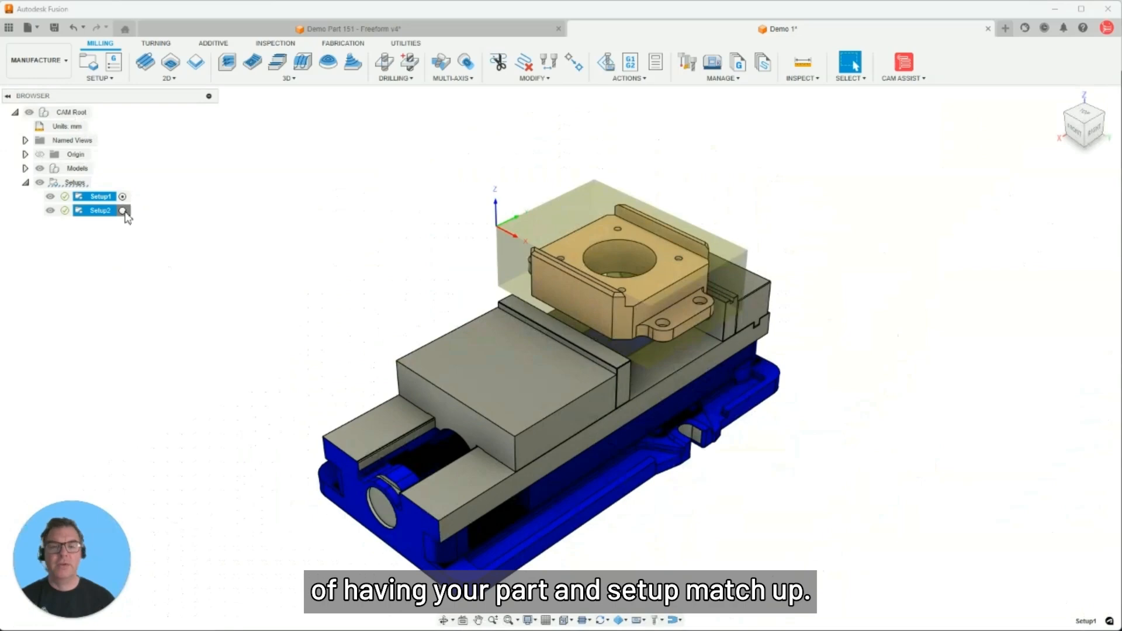
left_click(123, 197)
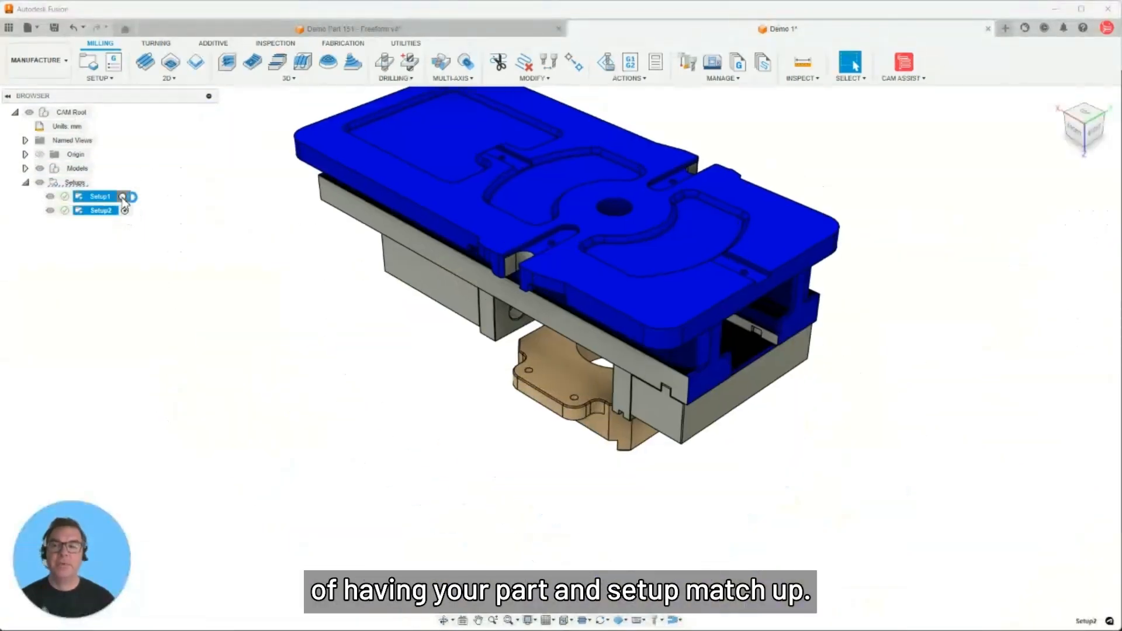
- Turn off syncing of the view, visibility and ViewCube with the active setup
left_click(608, 621)
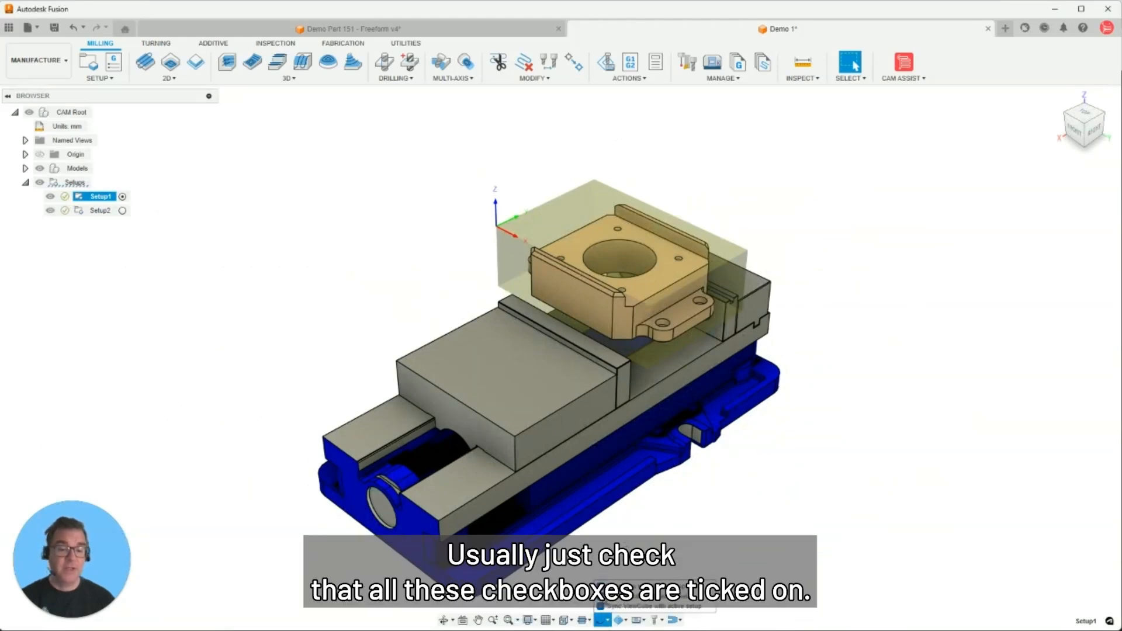
left_click(601, 606)
left_click(601, 587)
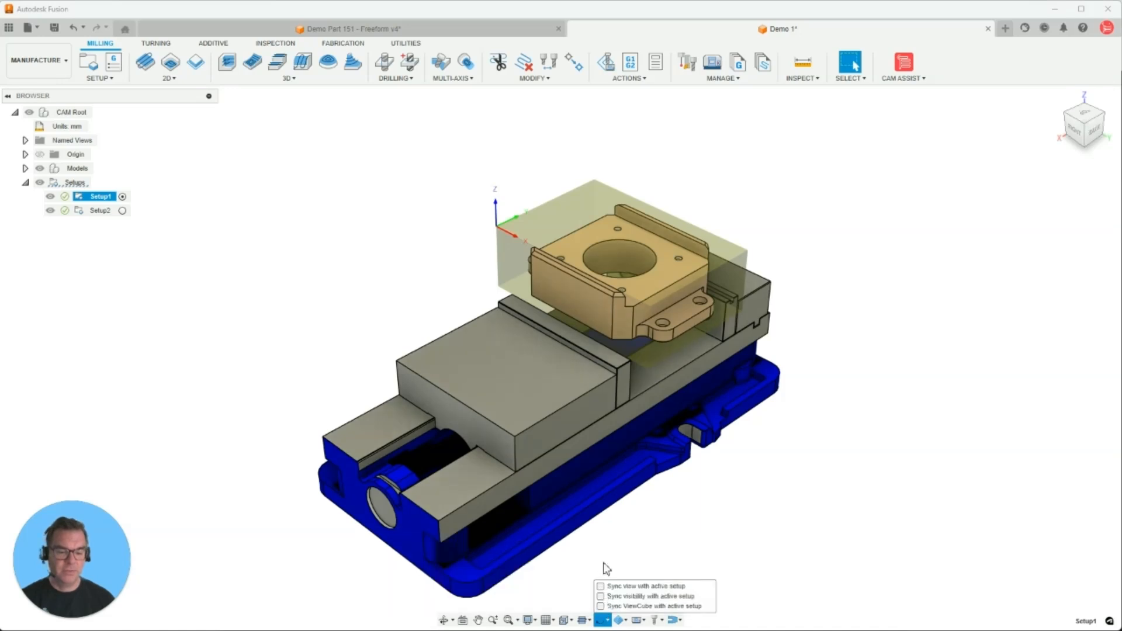
left_click(289, 290)
- Activate Setup2 and return to Setup1 to examine the part's orientation with syncing off
left_click(122, 211)
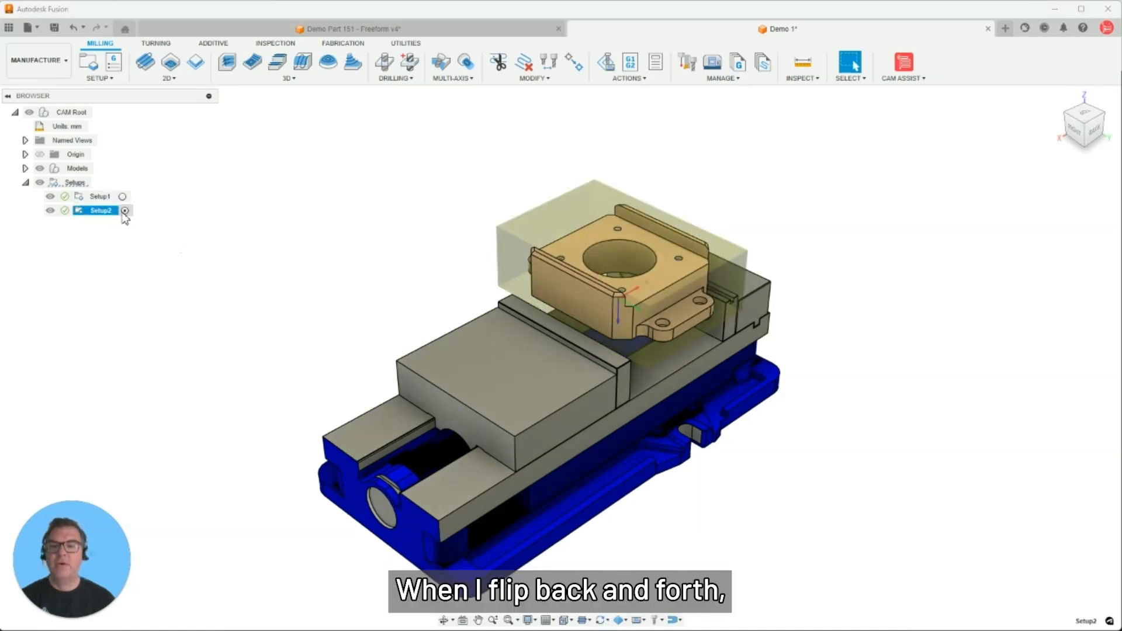
left_click(126, 211)
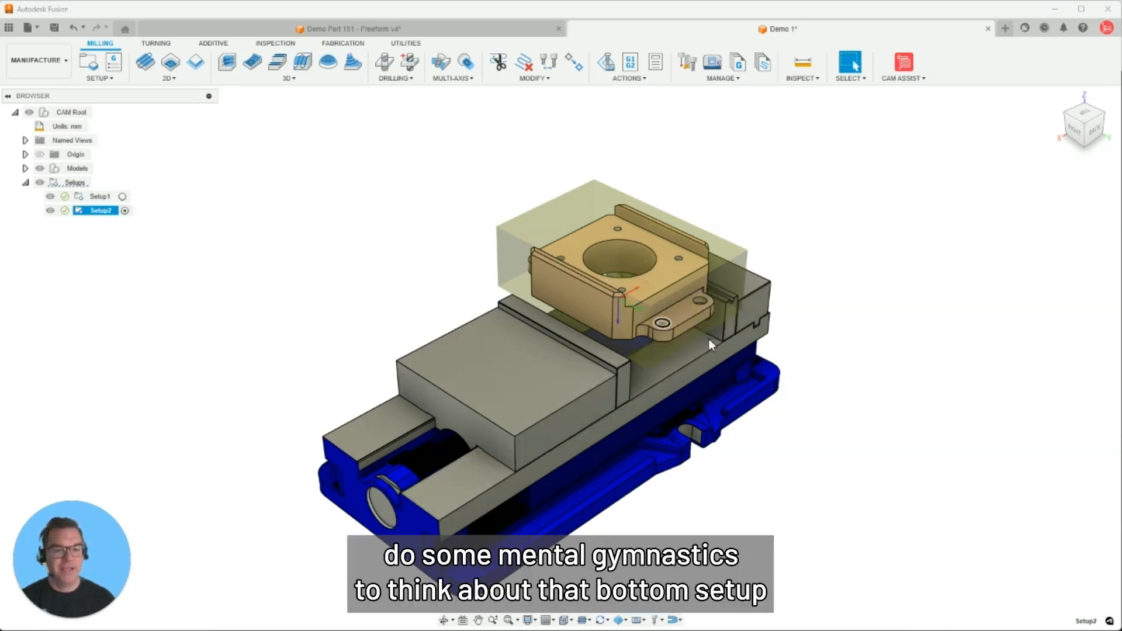
left_click(123, 197)
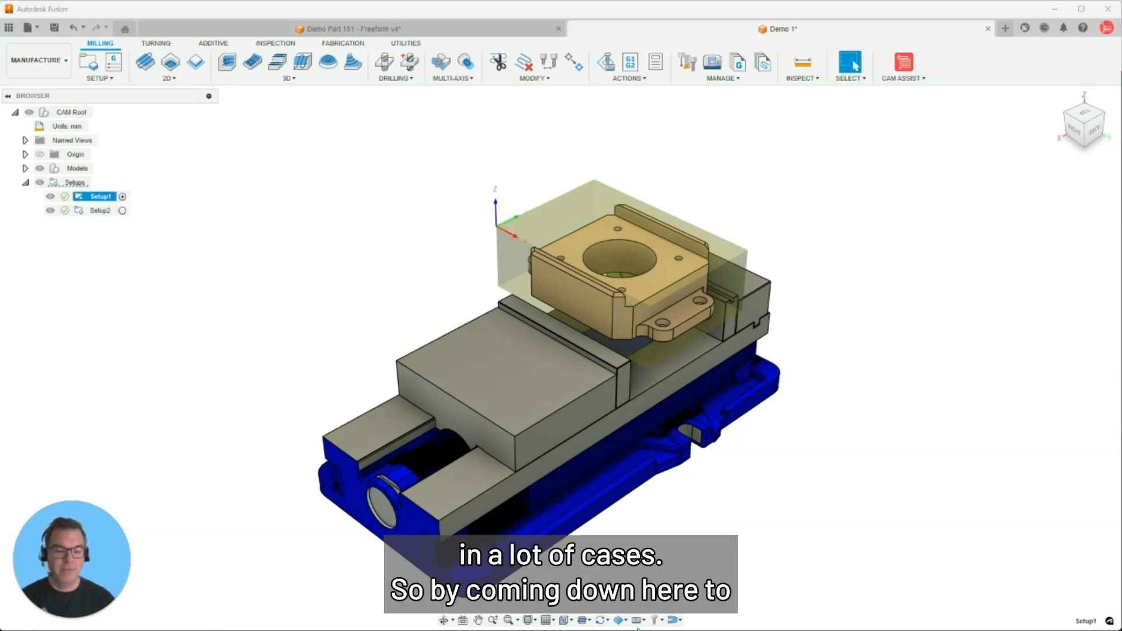
- Turn the active-setup sync options back on, and activate Setup2 to examine the flipped part in its vise
left_click(608, 622)
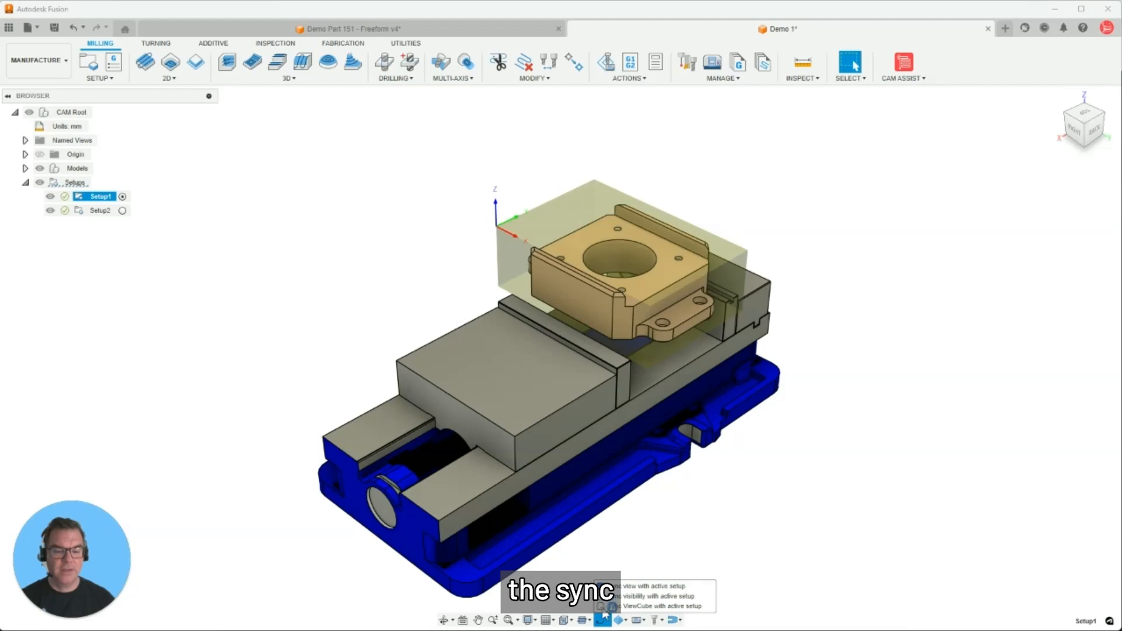
left_click(603, 608)
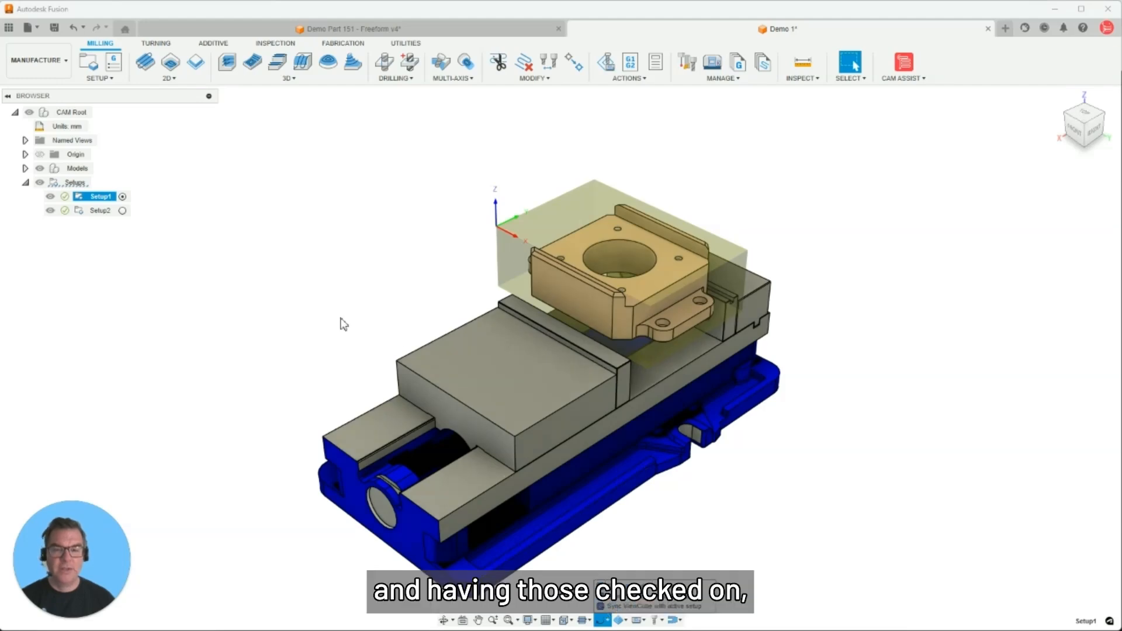
left_click(123, 211)
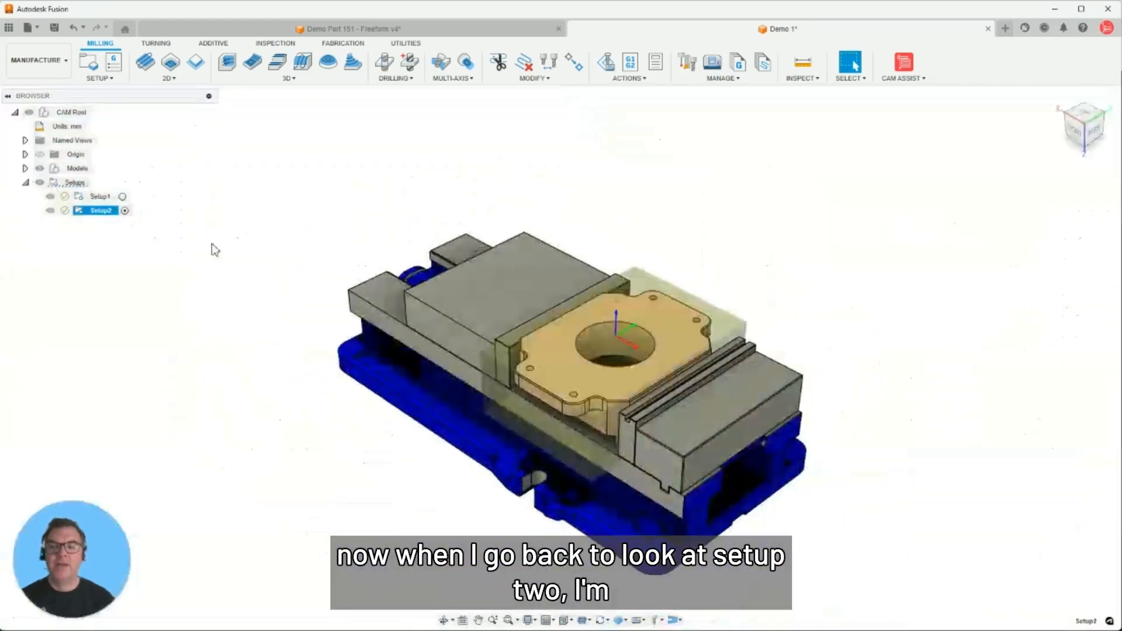
scroll(681, 380, "up", 3)
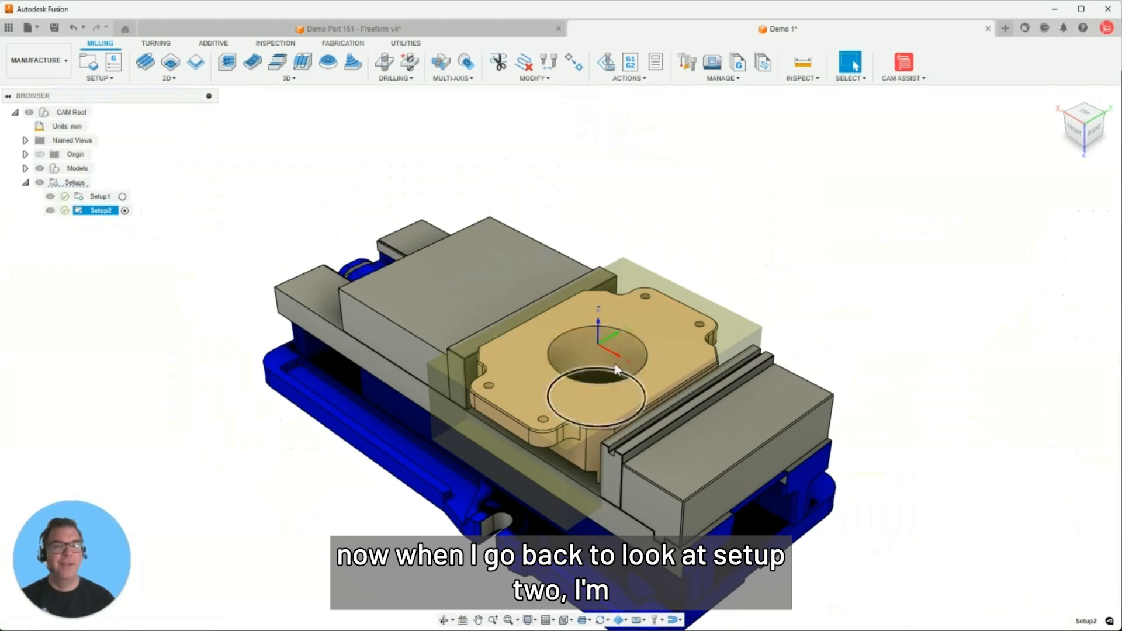
middle_click_drag(724, 418, 872, 370, "shift")
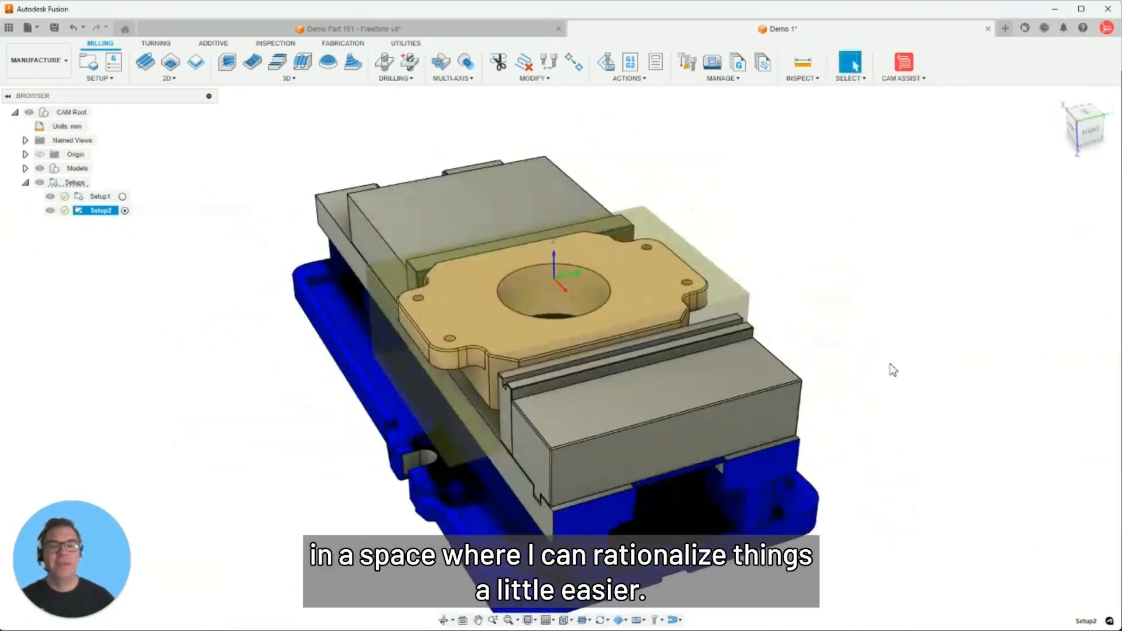